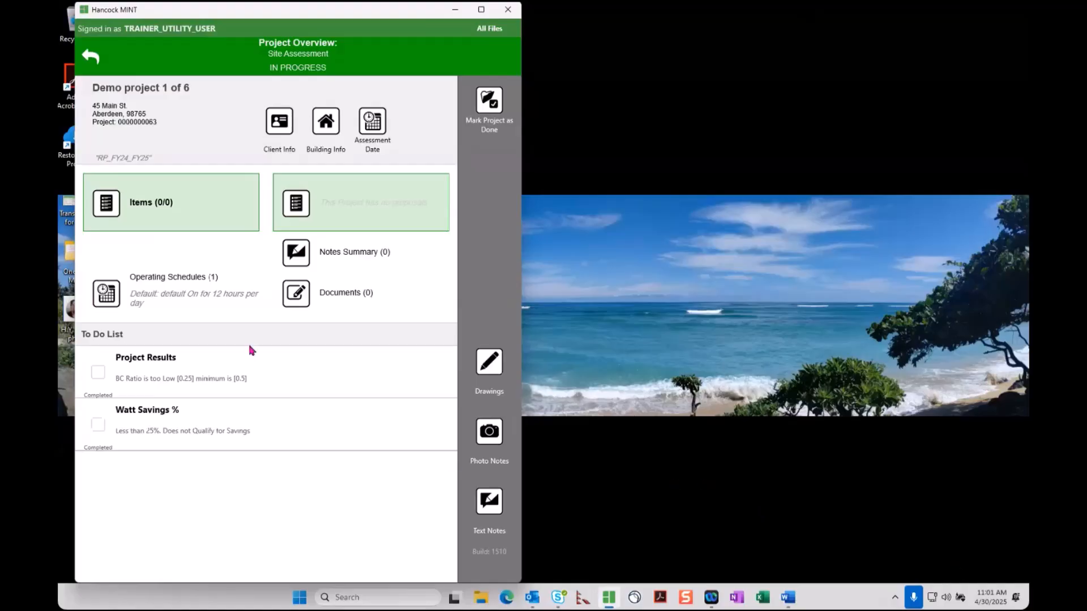
# - Create an area named Office in the project's items and add a Lighting Existing item to it
pyautogui.click(202, 209)
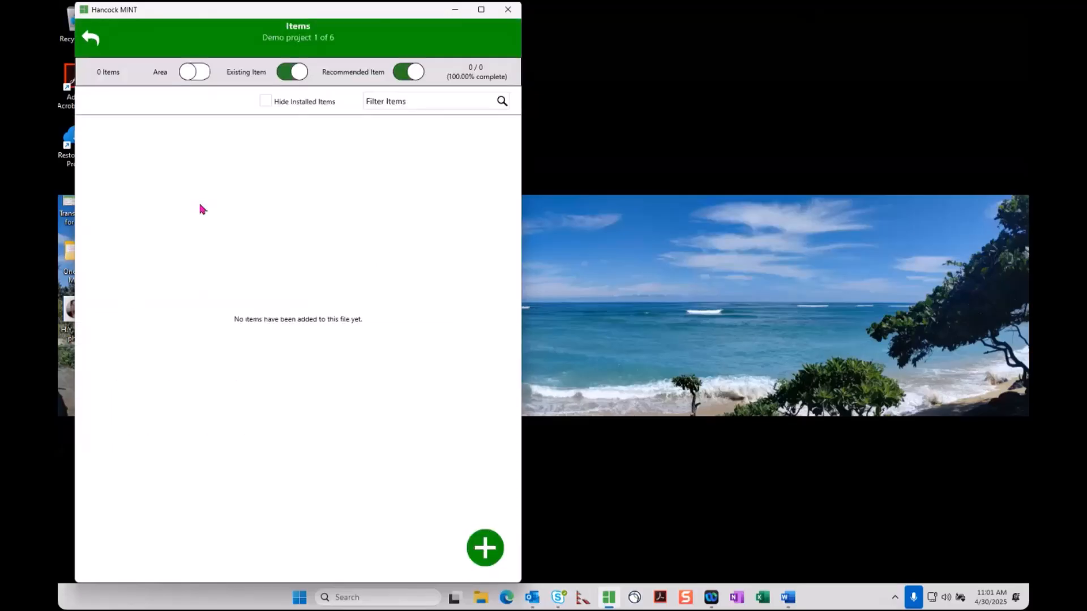
pyautogui.click(192, 72)
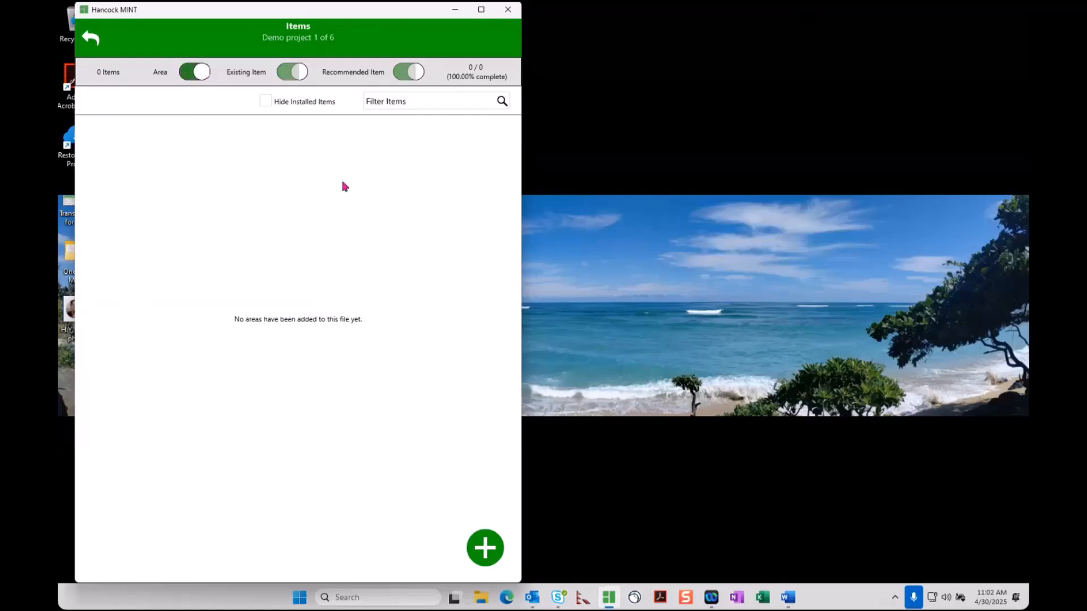
pyautogui.click(486, 550)
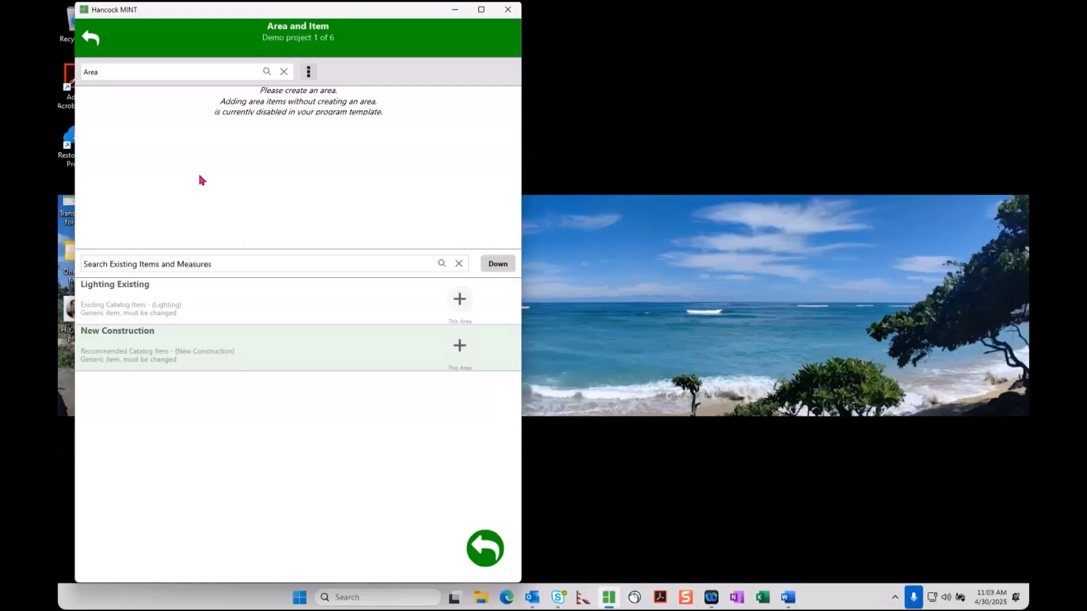
pyautogui.click(148, 72)
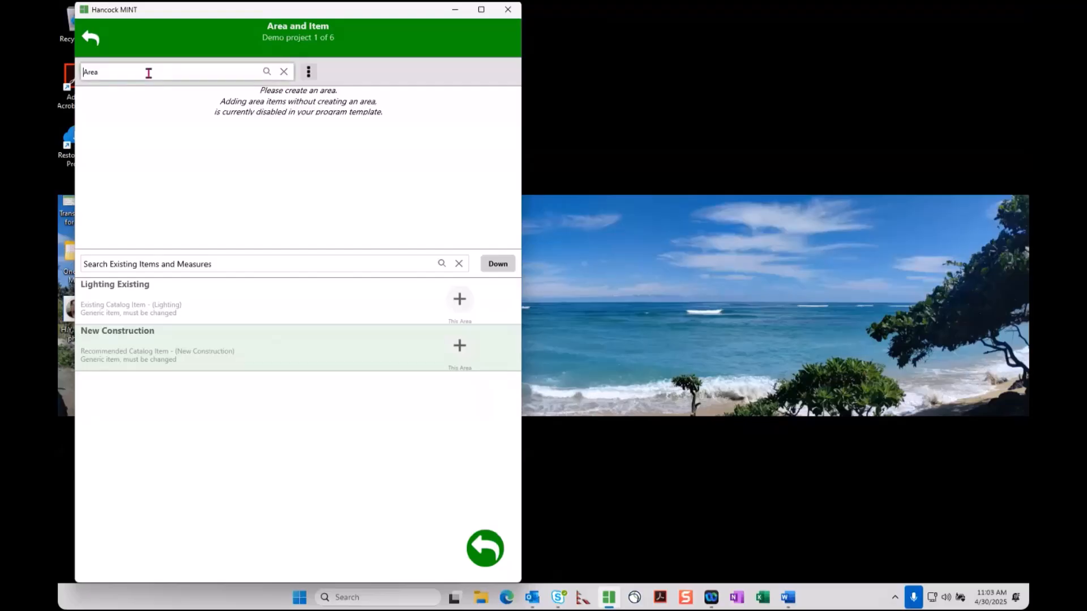
pyautogui.write('Offic')
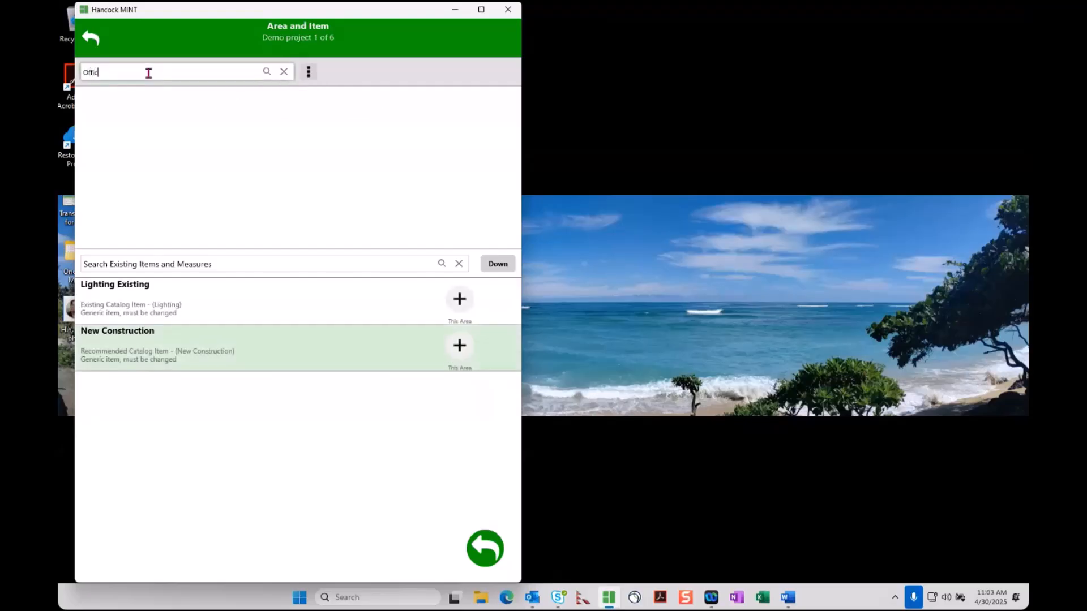
pyautogui.write('e')
pyautogui.click(460, 306)
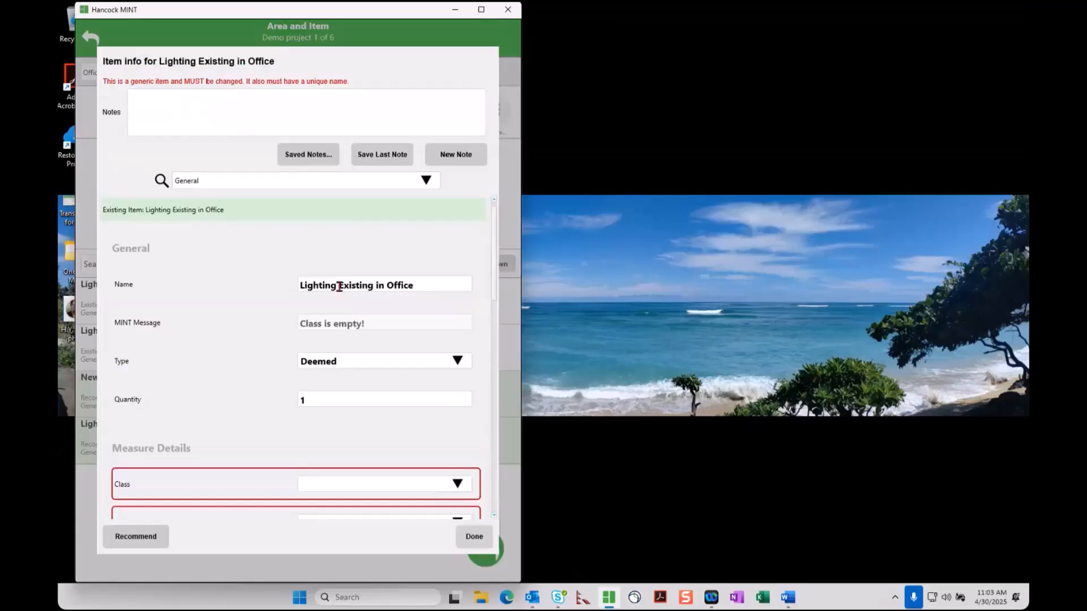
# - Rename the item as Lighting Existing 3-lamp Troffers in Office
pyautogui.click(375, 284)
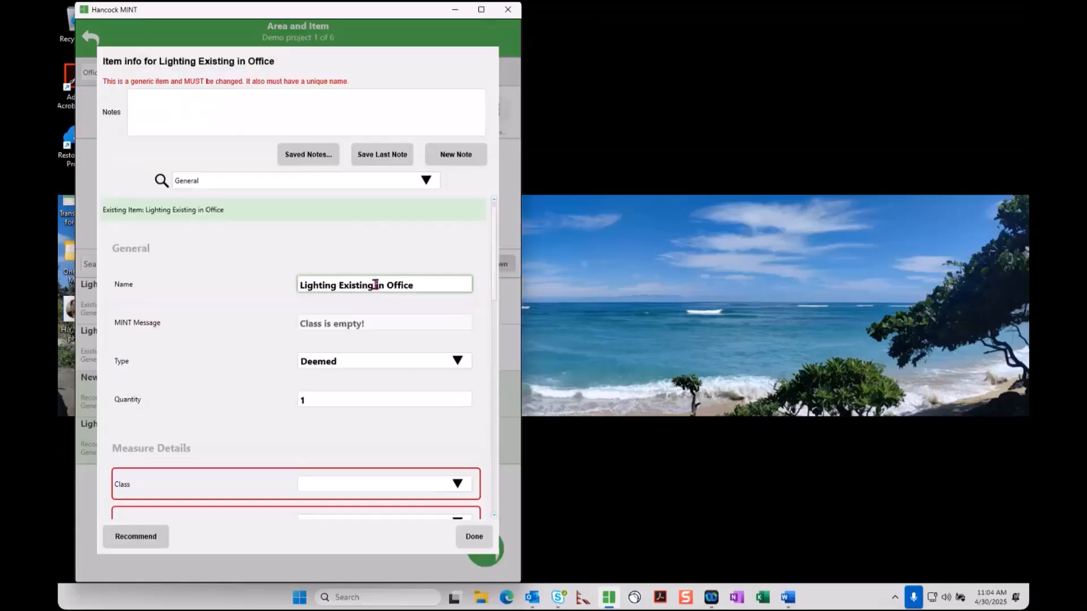
pyautogui.write('3-lamp Troffers')
pyautogui.click(481, 9)
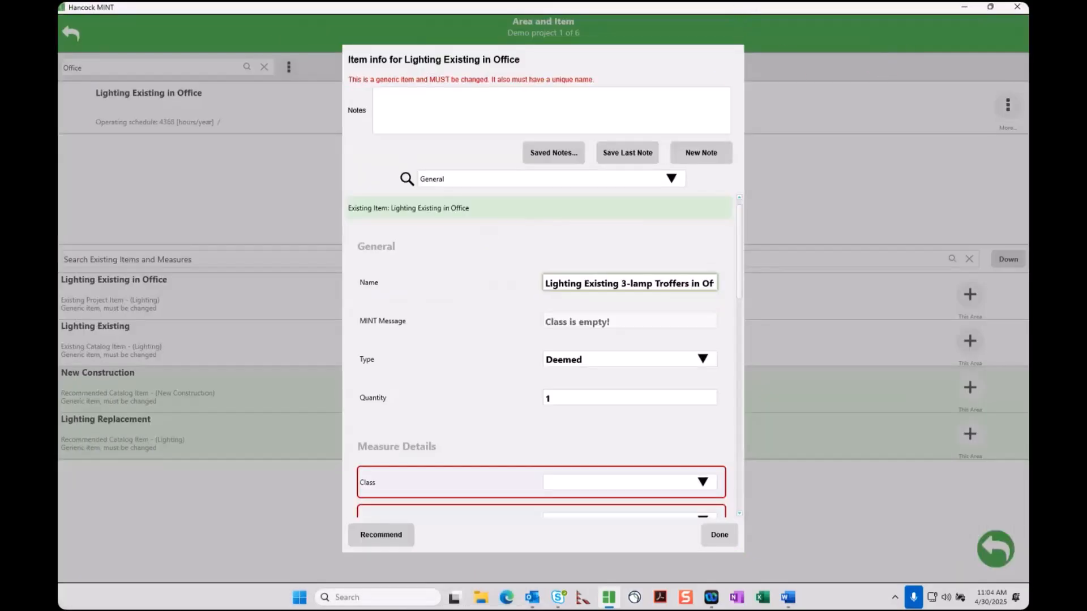
pyautogui.moveTo(803, 10); pyautogui.dragTo(701, 11)
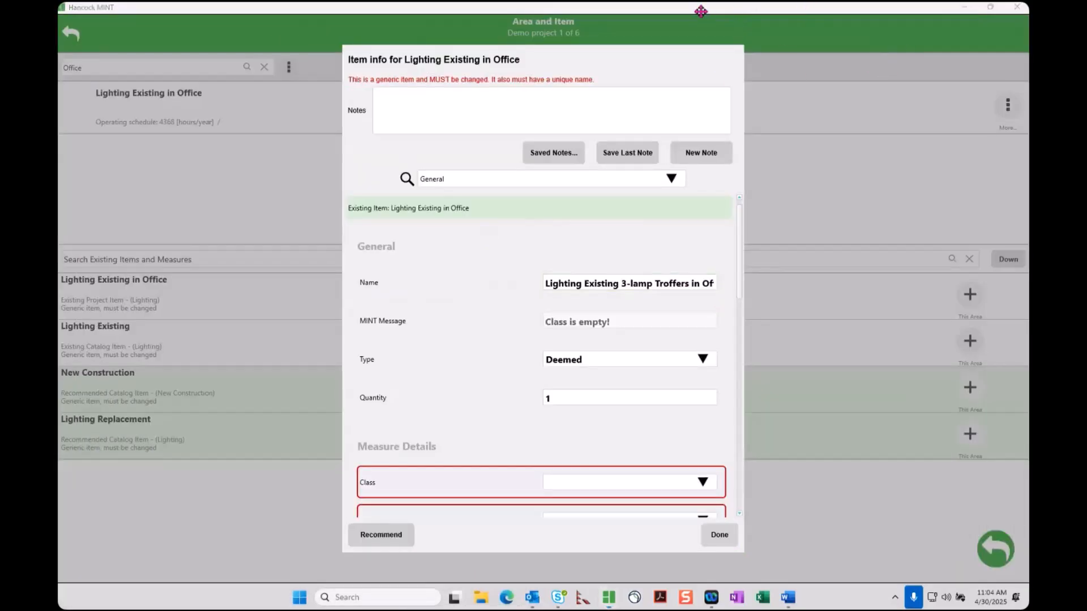
pyautogui.click(990, 7)
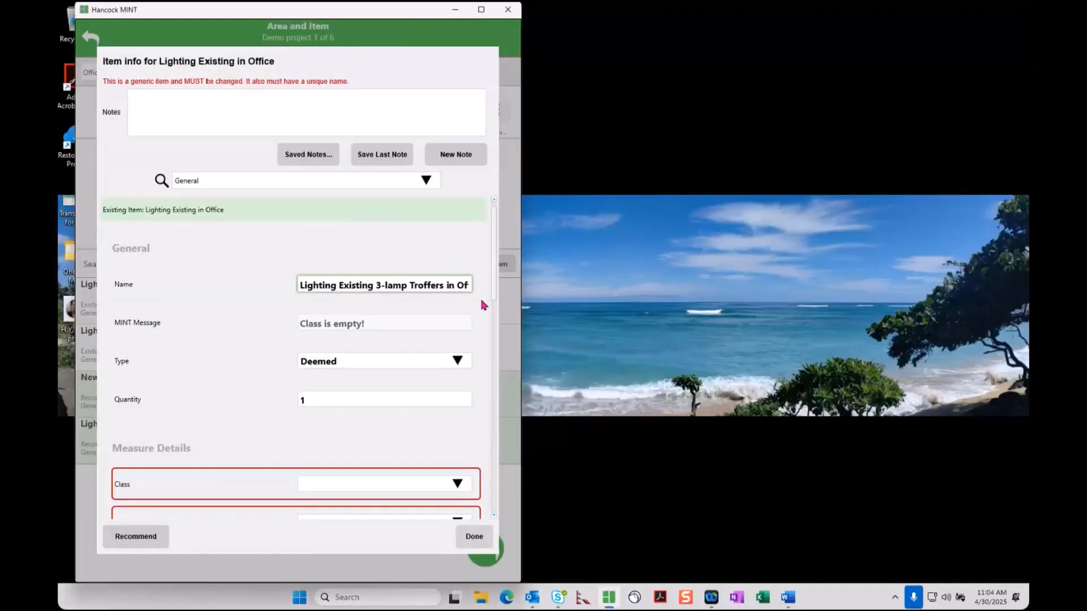
# - Set the existing lighting item's quantity to 4 and its class to T8
pyautogui.click(314, 399)
pyautogui.press('BackSpace')
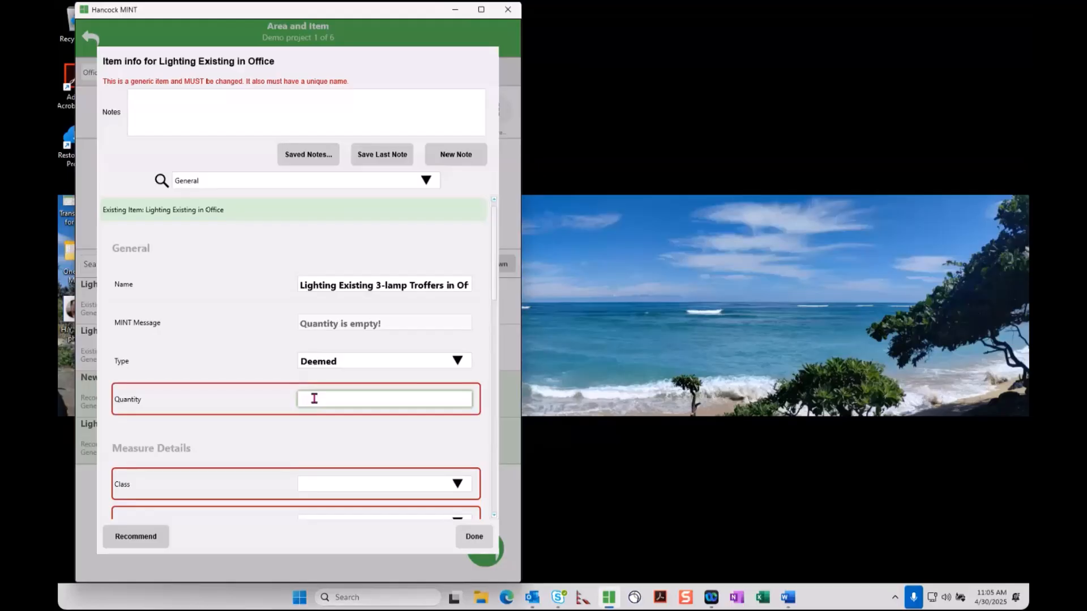
pyautogui.write('4')
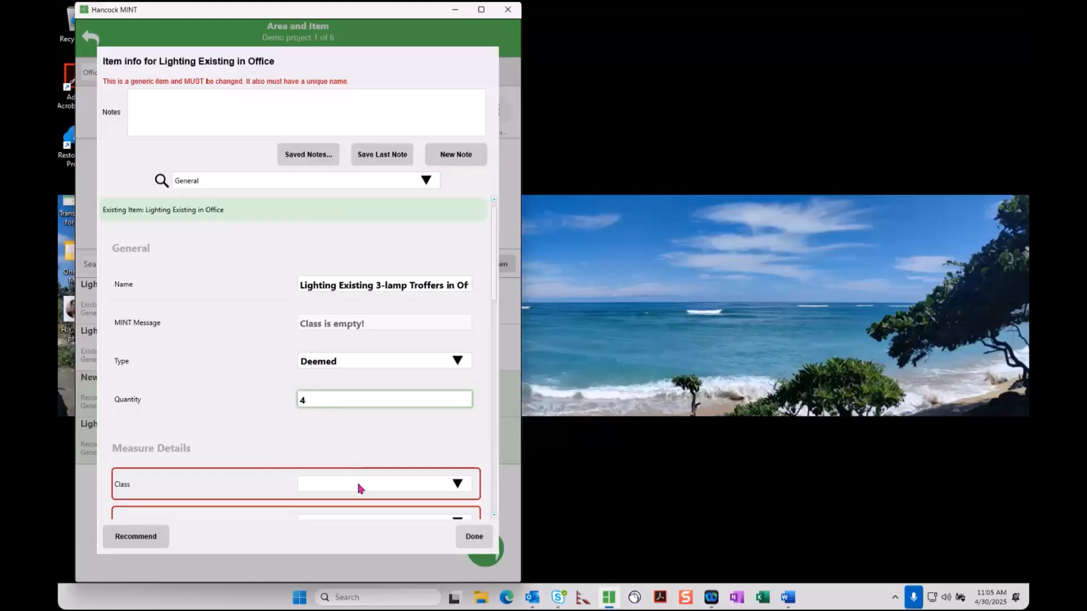
pyautogui.click(360, 487)
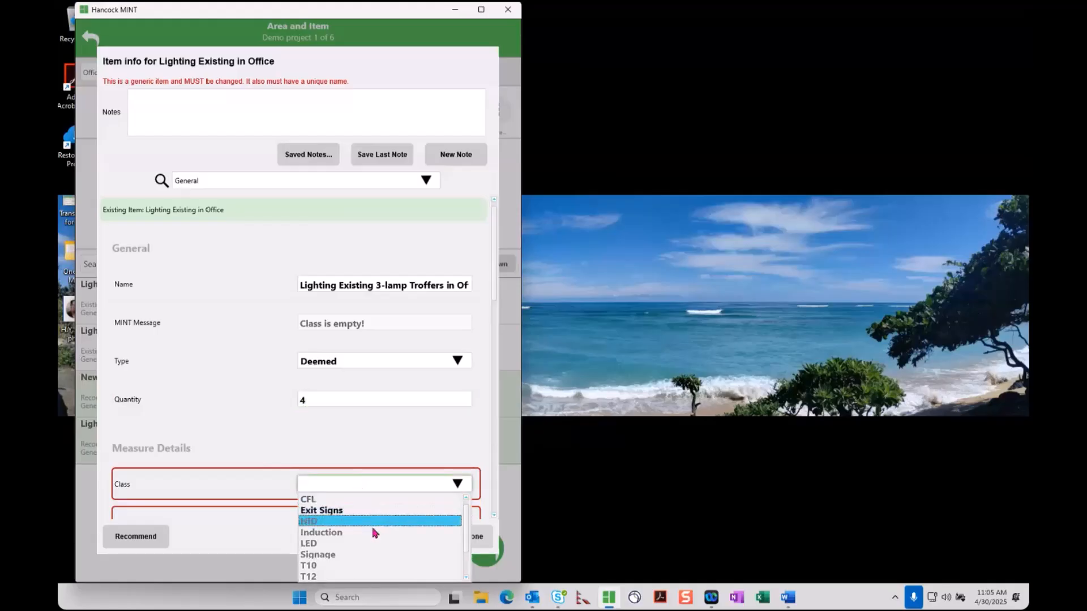
pyautogui.scroll(-1, 363, 532)
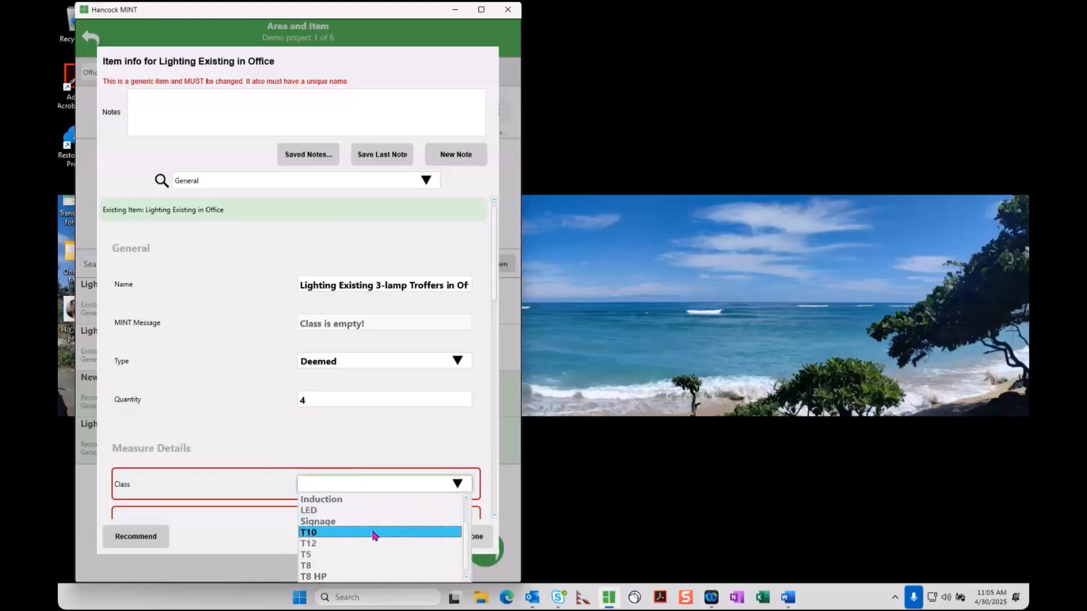
pyautogui.click(348, 567)
# - Complete the measure details with category 8 ft, subcategory HO Ballast, lamp wattage 0086 and 0003 lamps per fixture
pyautogui.scroll(-3, 411, 463)
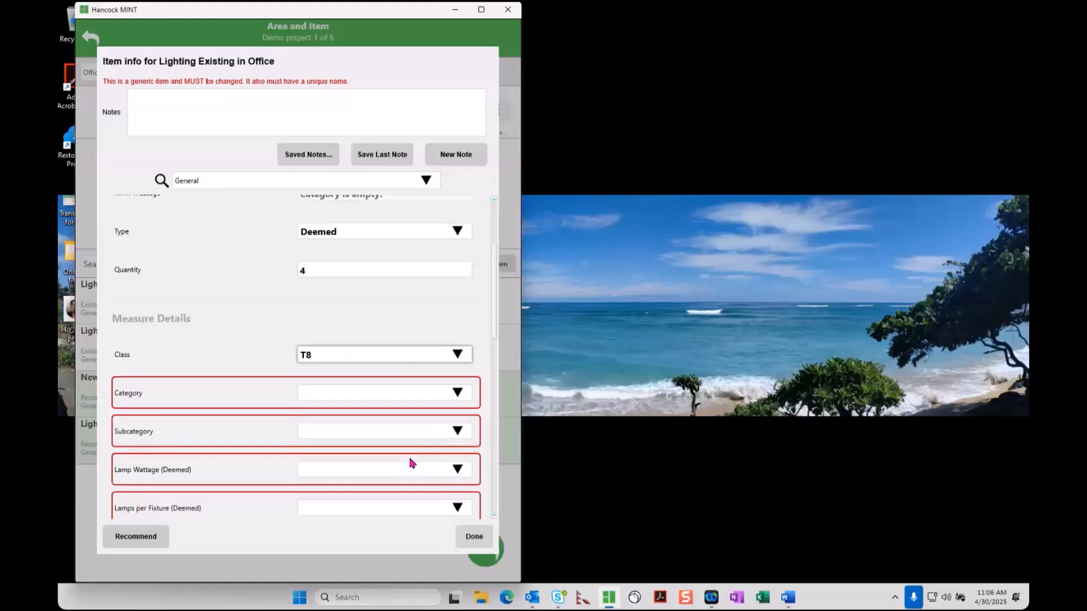
pyautogui.click(458, 393)
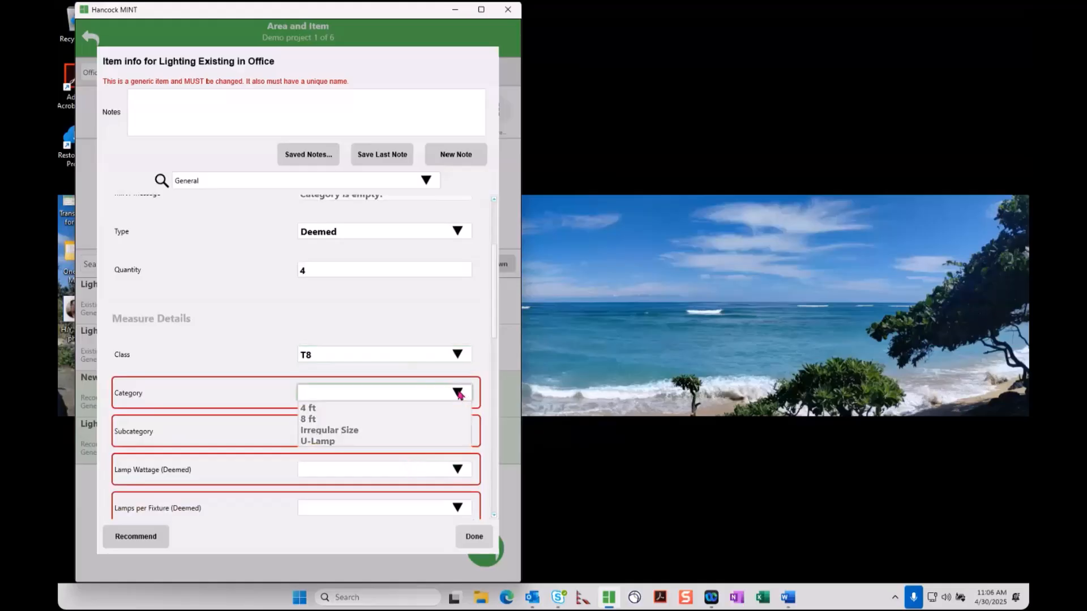
pyautogui.click(403, 419)
pyautogui.click(403, 434)
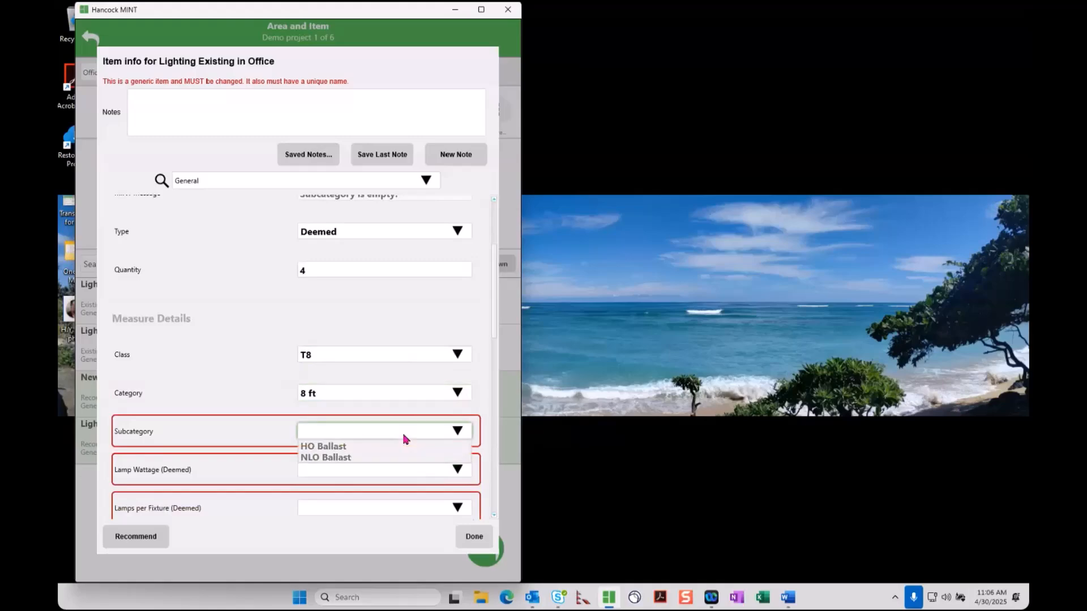
pyautogui.click(380, 447)
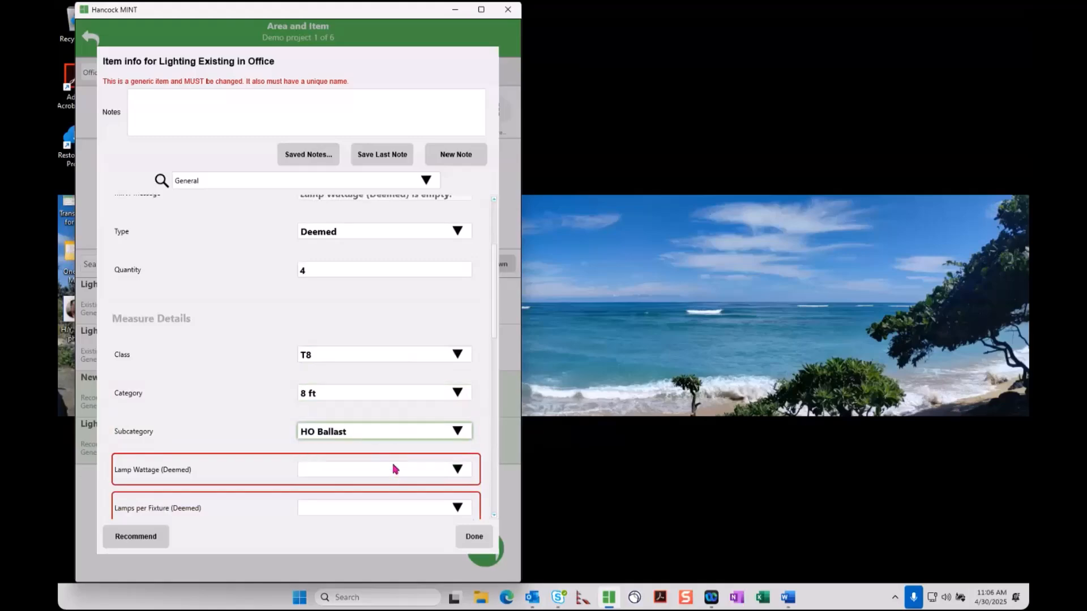
pyautogui.click(395, 470)
pyautogui.click(376, 485)
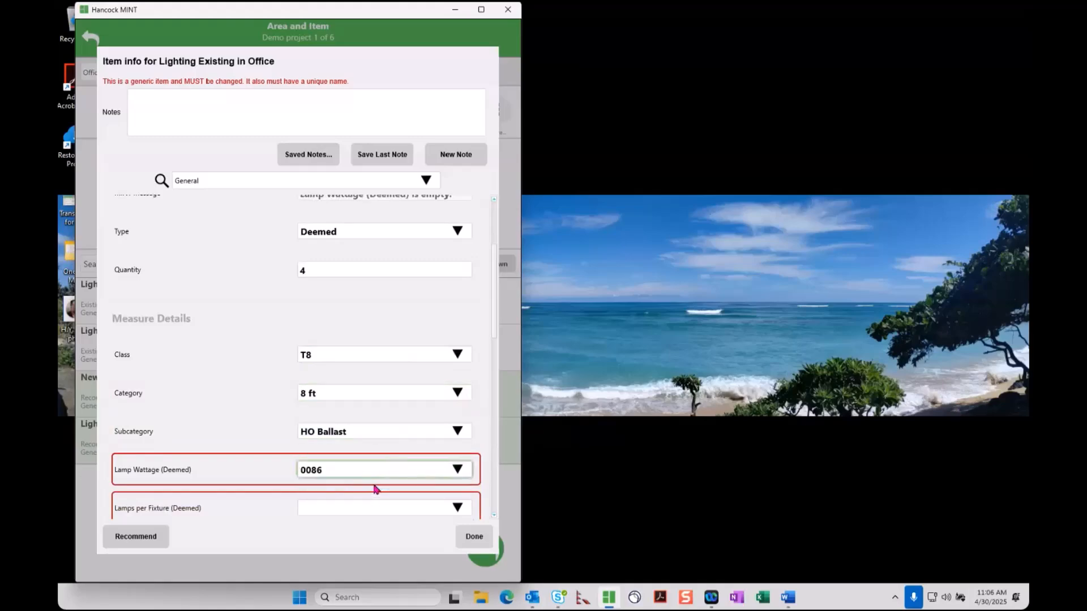
pyautogui.click(397, 506)
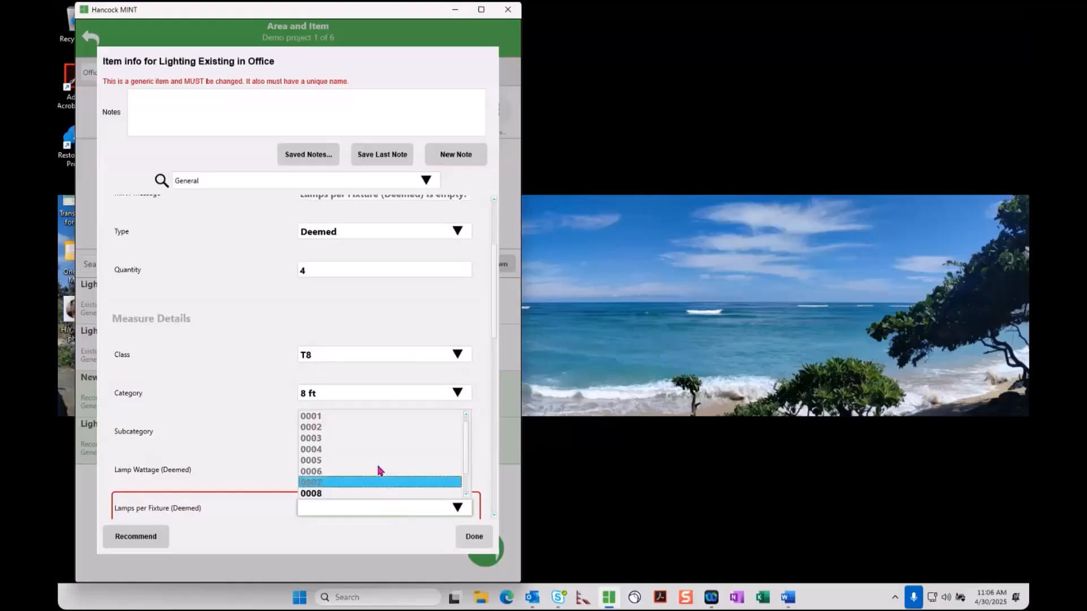
pyautogui.click(368, 438)
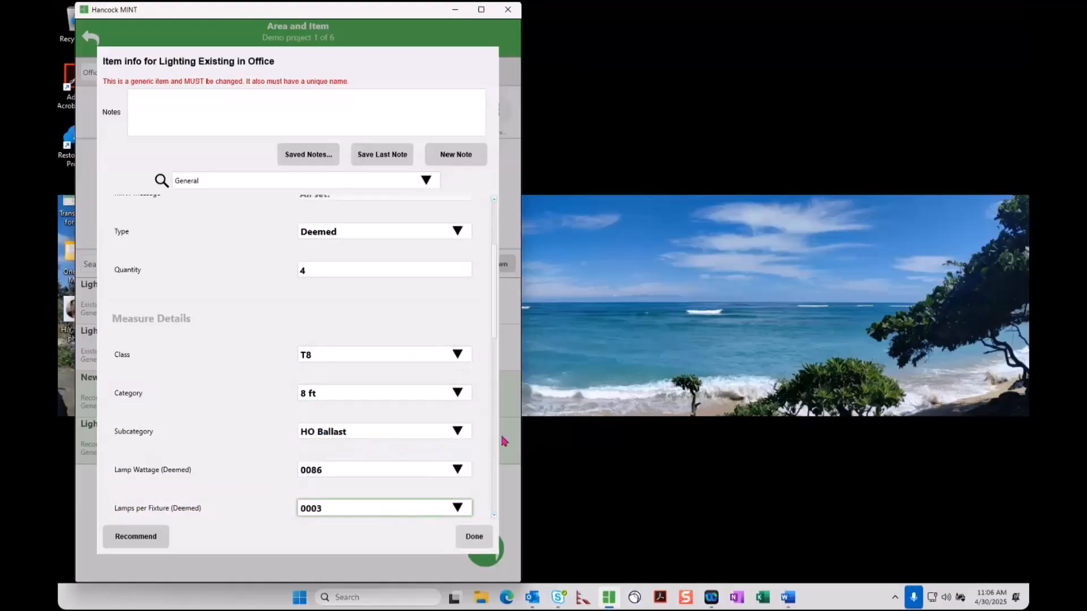
# - Enable a control for the existing lighting with class Occ. Sensor, quantity 1 and a 10 percent reduction in hours
pyautogui.scroll(-1, 483, 441)
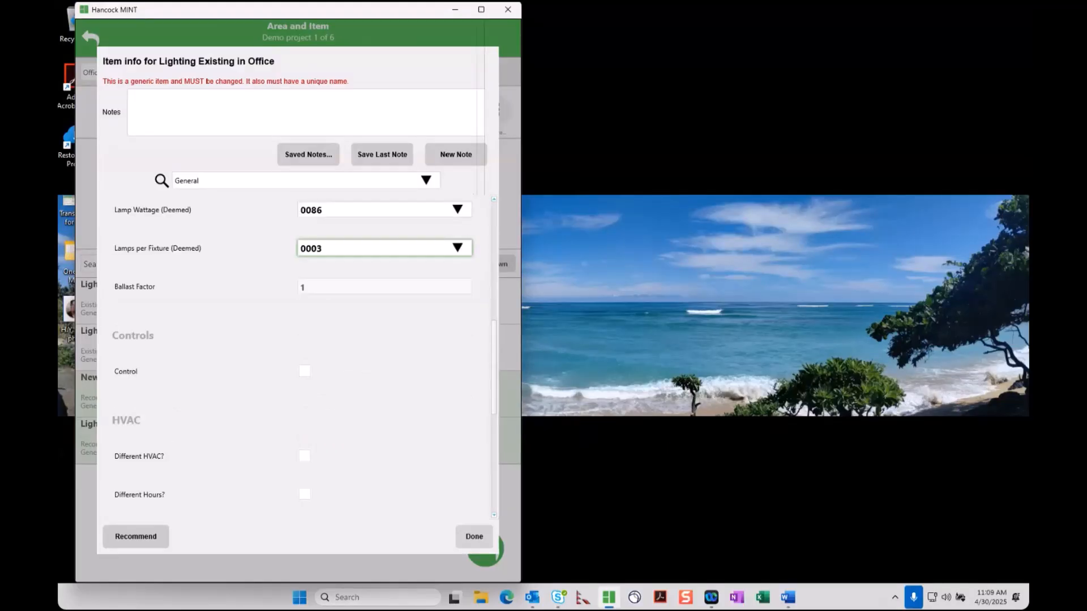
pyautogui.click(305, 373)
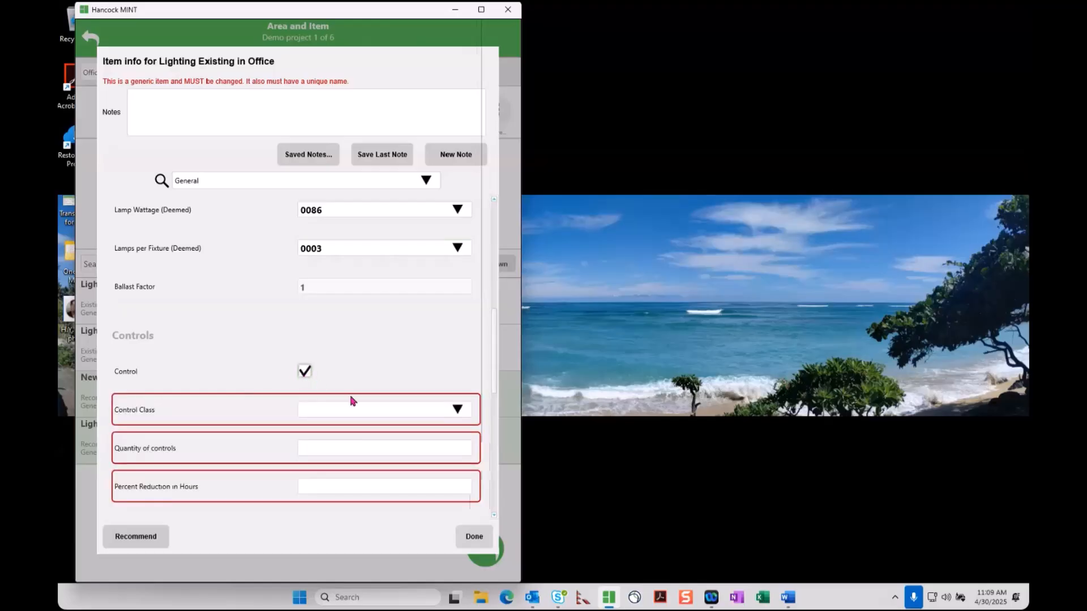
pyautogui.click(456, 410)
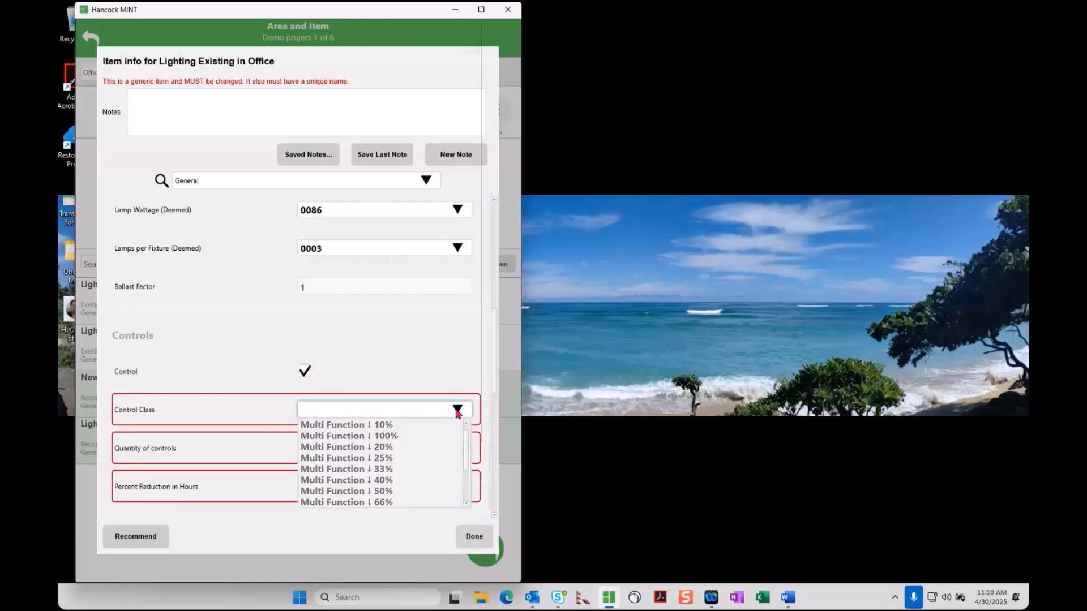
pyautogui.scroll(-2, 425, 464)
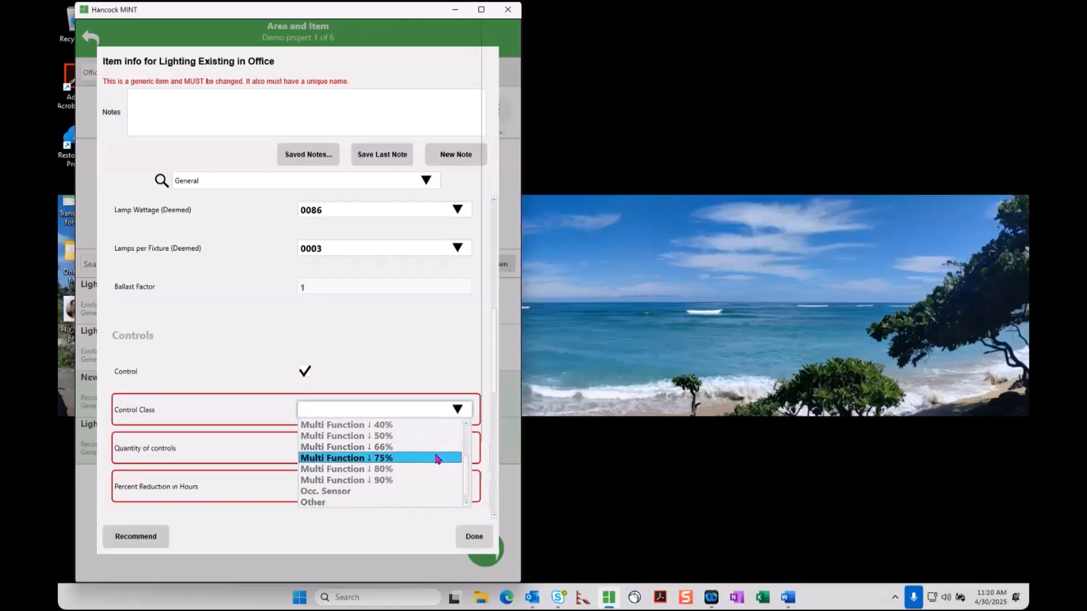
pyautogui.click(418, 491)
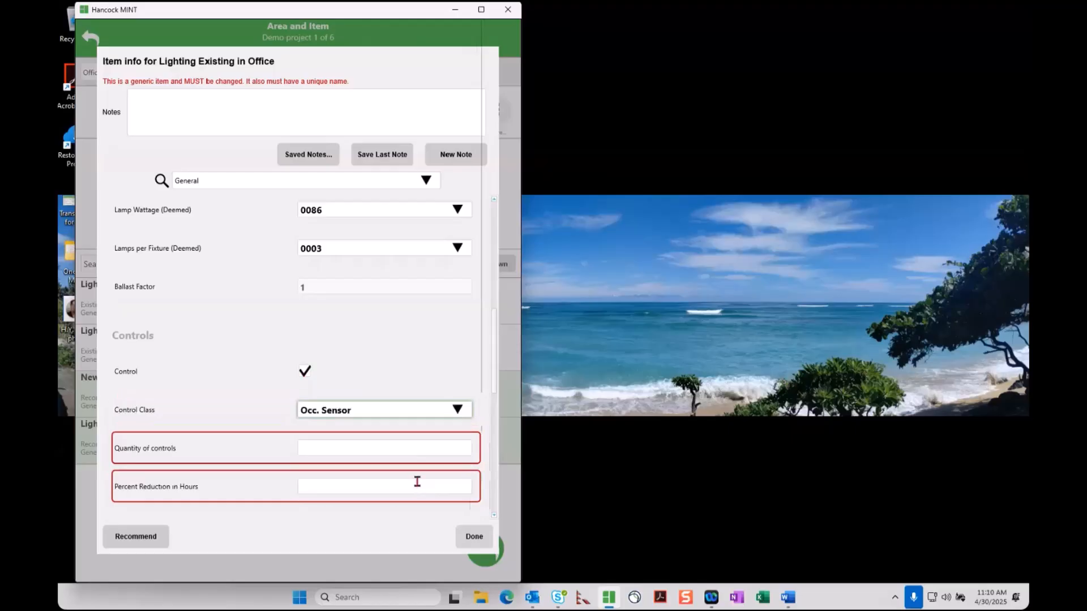
pyautogui.click(411, 447)
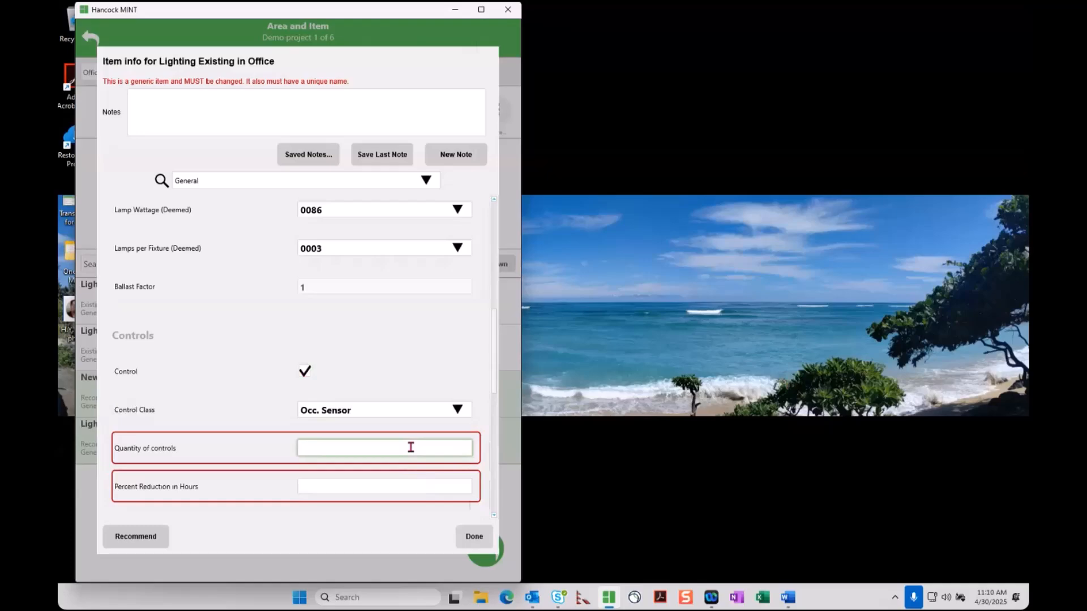
pyautogui.write('1')
pyautogui.click(392, 486)
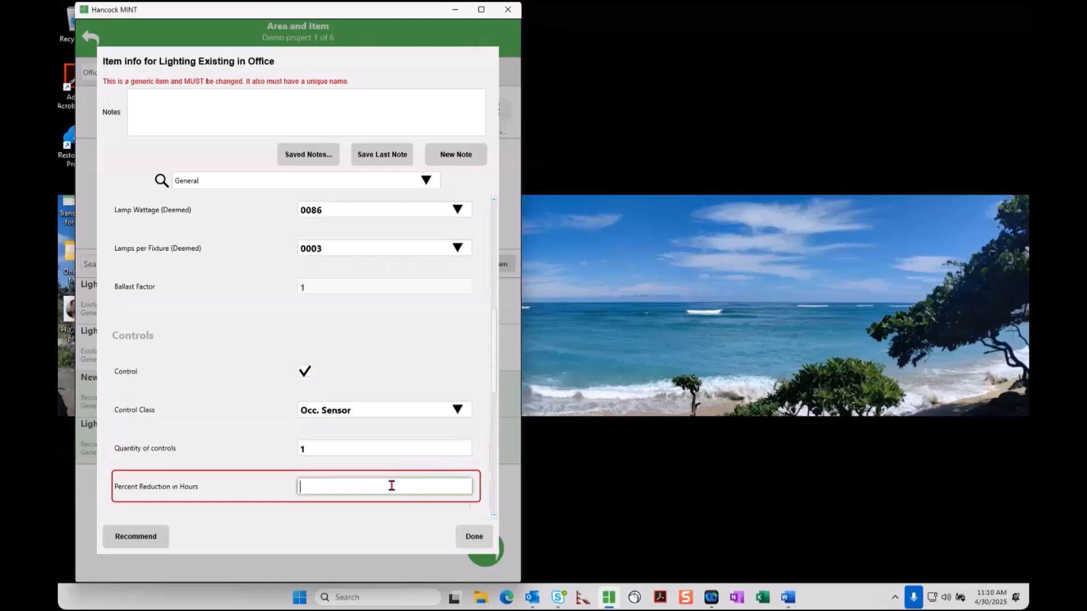
pyautogui.write('10')
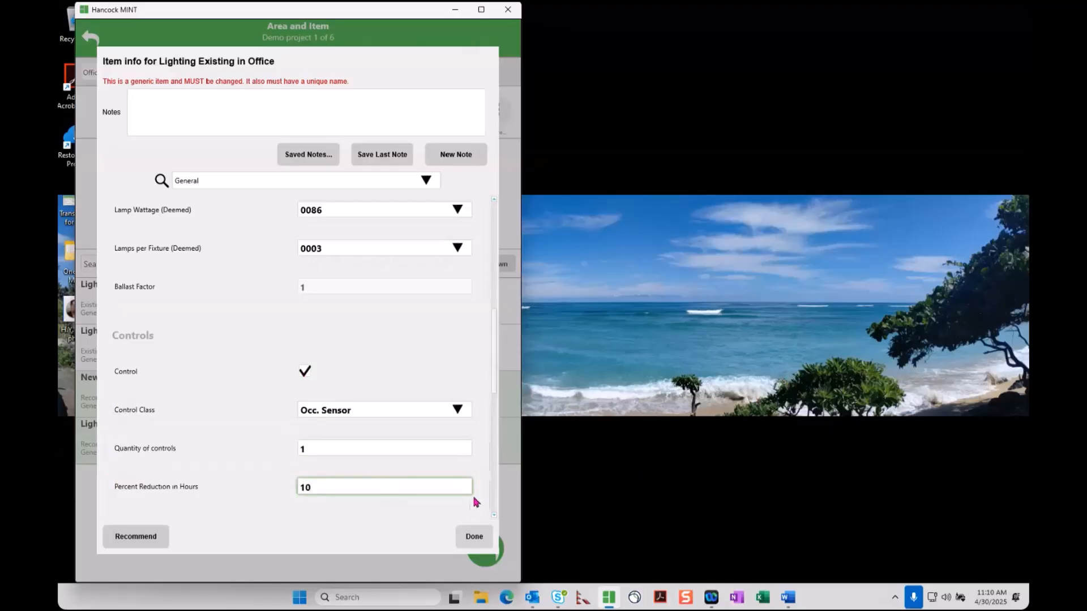
# - Switch the Different HVAC and Different Hours options on and back off for the existing lighting
pyautogui.scroll(-3, 473, 495)
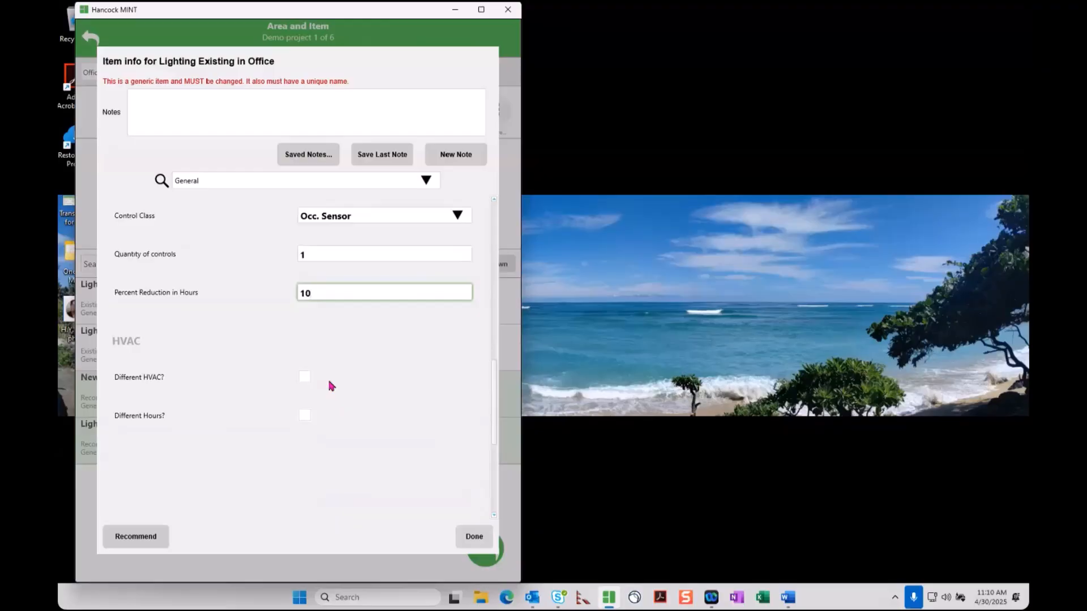
pyautogui.click(304, 378)
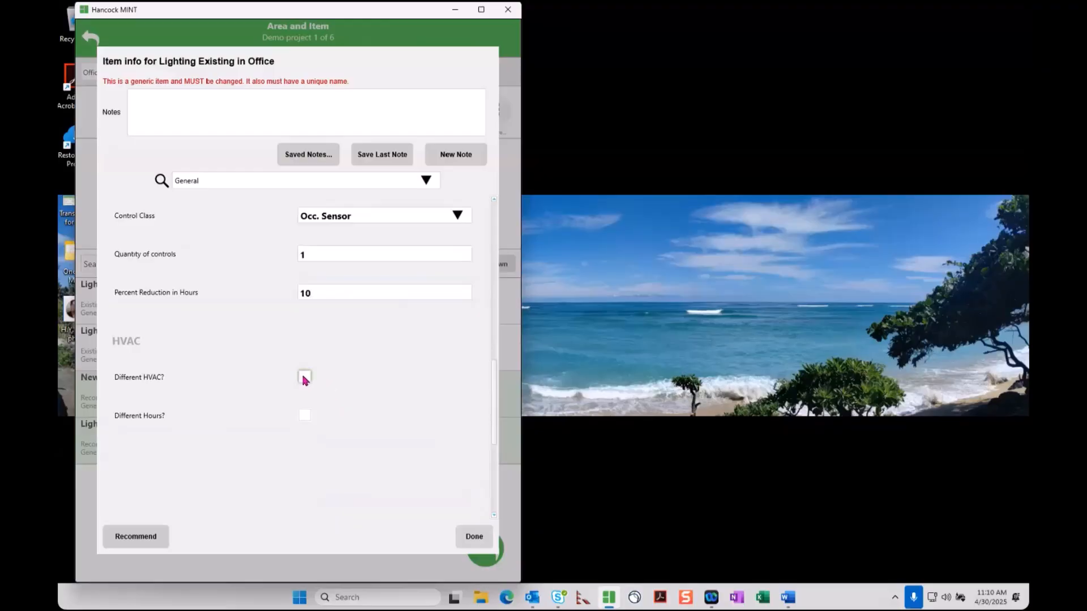
pyautogui.click(304, 378)
pyautogui.click(306, 417)
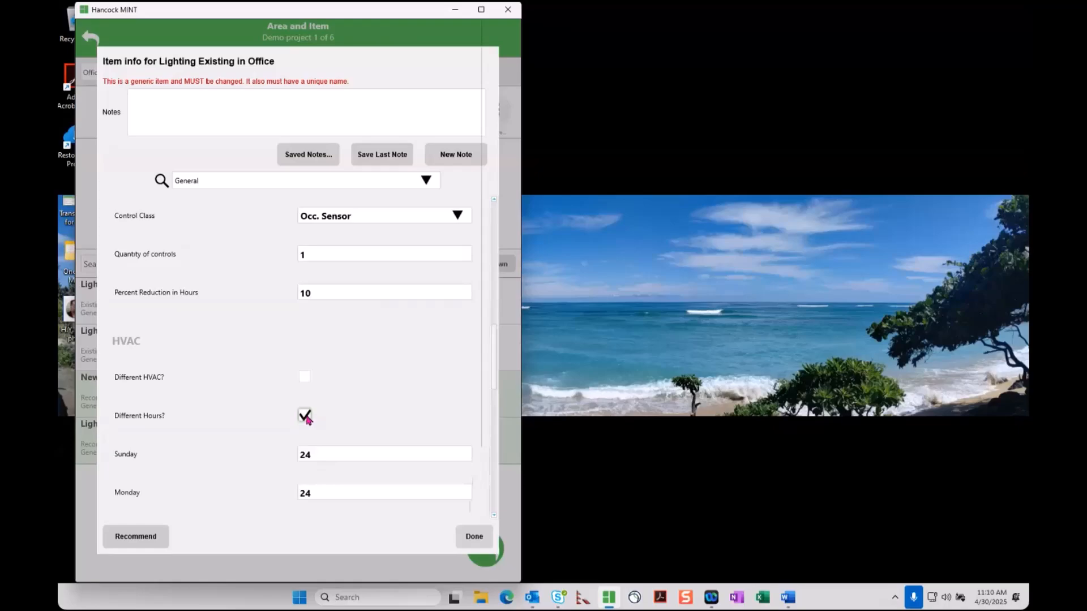
pyautogui.click(305, 417)
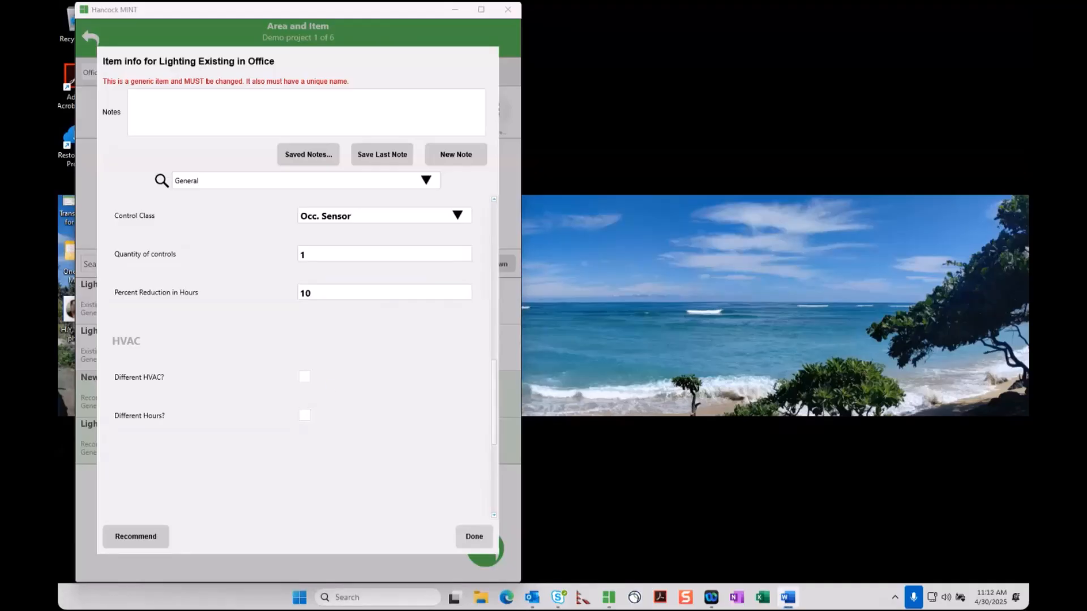
# - Add a recommended replacement measure for the existing office lighting and bring its general and measure details into view
pyautogui.click(133, 543)
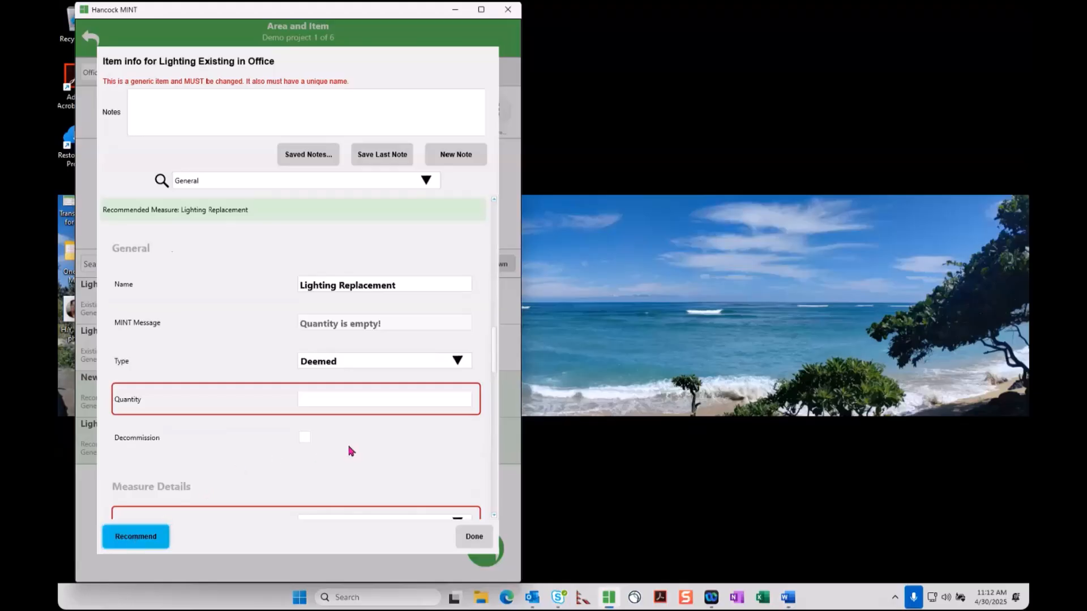
pyautogui.scroll(-5, 350, 450)
pyautogui.scroll(-3, 350, 451)
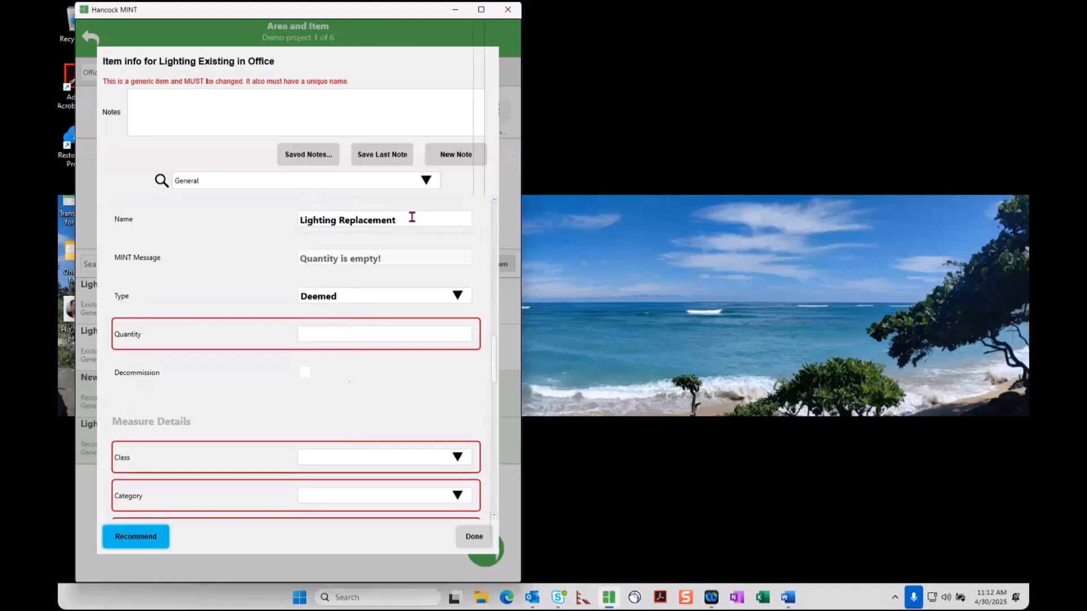
# - Rename the recommended lighting replacement as "LED Troffer Replacement in Office"
pyautogui.doubleClick(339, 219)
pyautogui.write('LED Traffer')
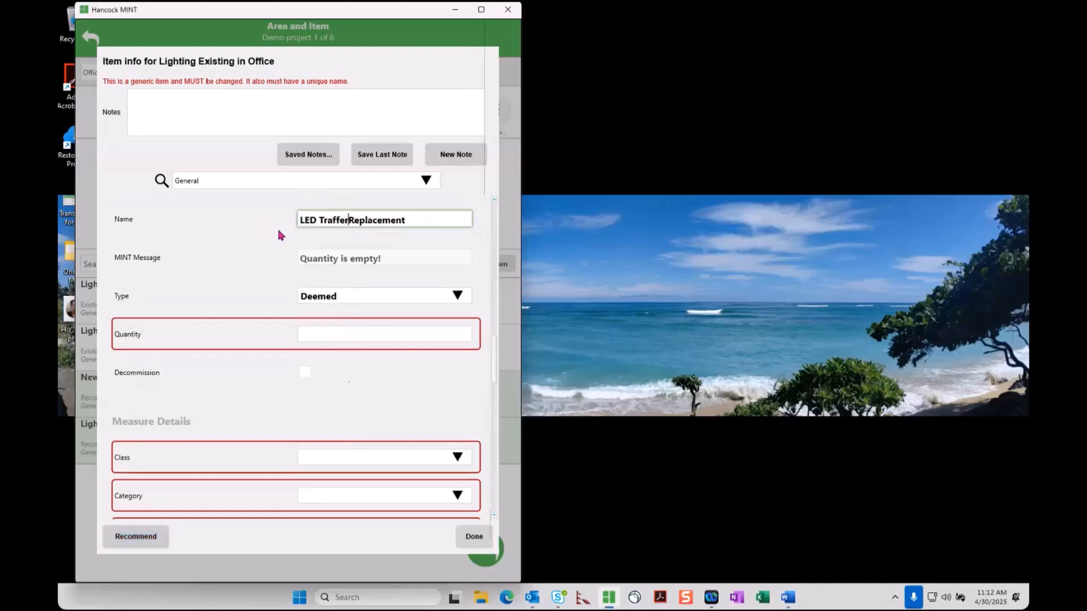
pyautogui.press('BackSpace')
pyautogui.press('BackSpace')
pyautogui.press('BackSpace')
pyautogui.press('BackSpace')
pyautogui.press('BackSpace')
pyautogui.press('BackSpace')
pyautogui.press('BackSpace')
pyautogui.write('Troffer')
pyautogui.press('End')
pyautogui.write('in Office')
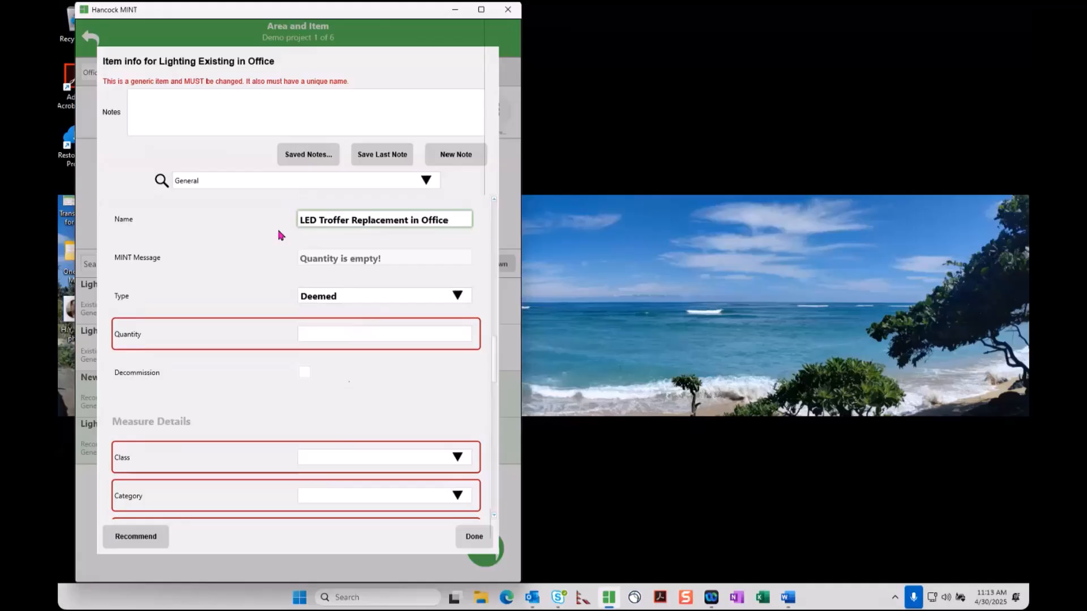
# - Set the replacement's quantity to 10, its class to LED and its category to Gen. Indoor / Outdoor
pyautogui.click(341, 330)
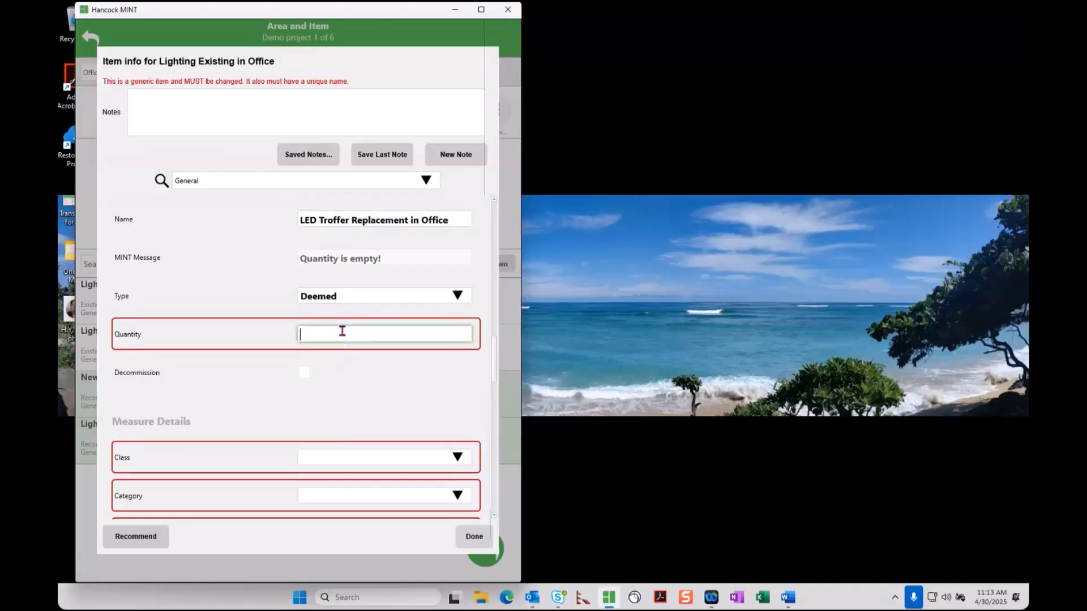
pyautogui.write('10')
pyautogui.scroll(-1, 365, 374)
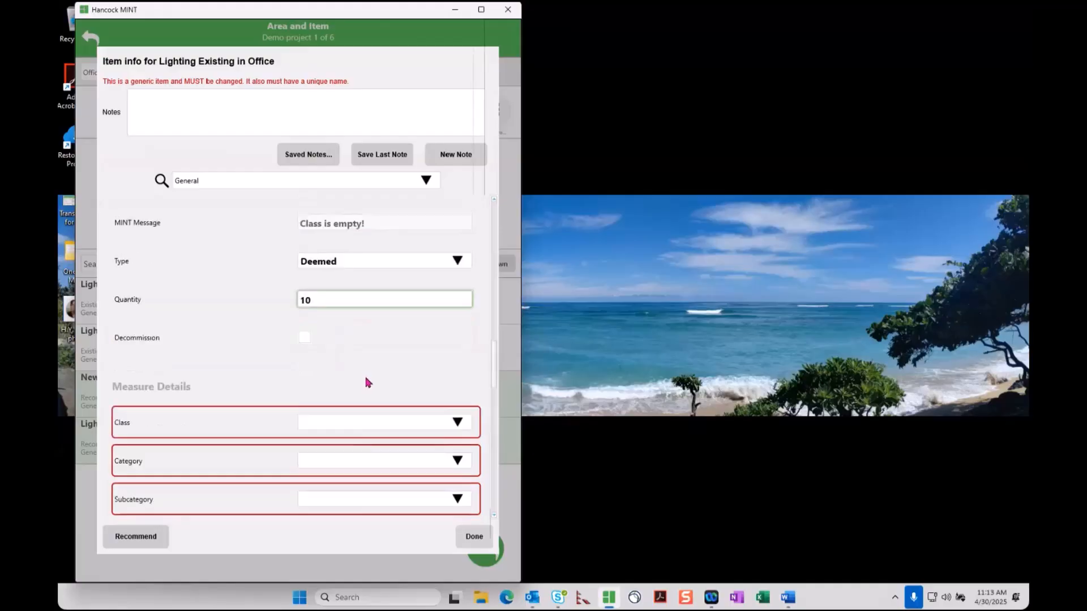
pyautogui.scroll(-3, 366, 382)
pyautogui.click(457, 328)
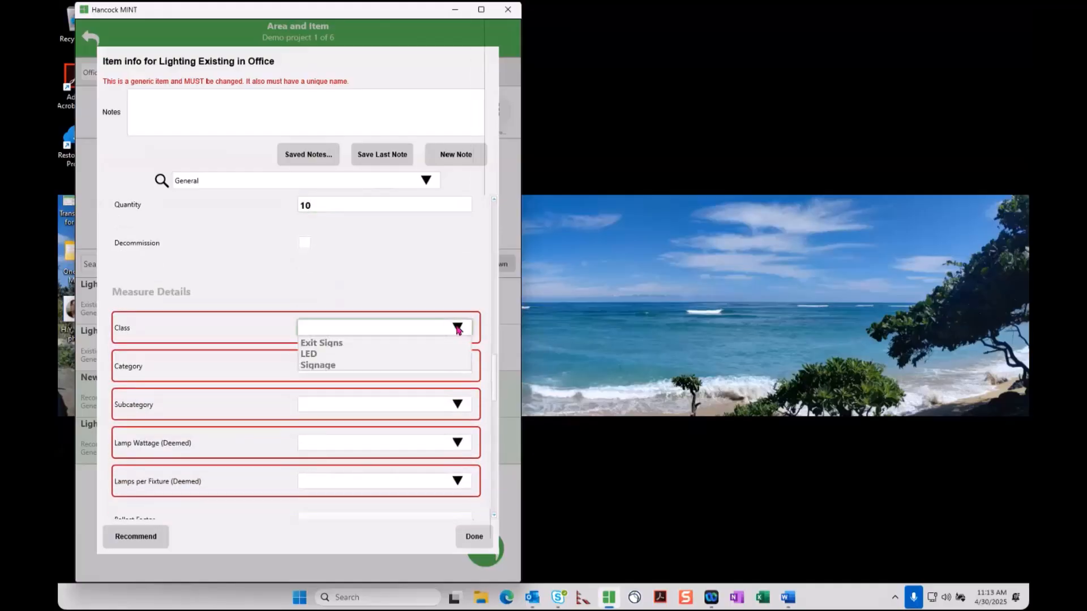
pyautogui.click(378, 355)
pyautogui.click(456, 366)
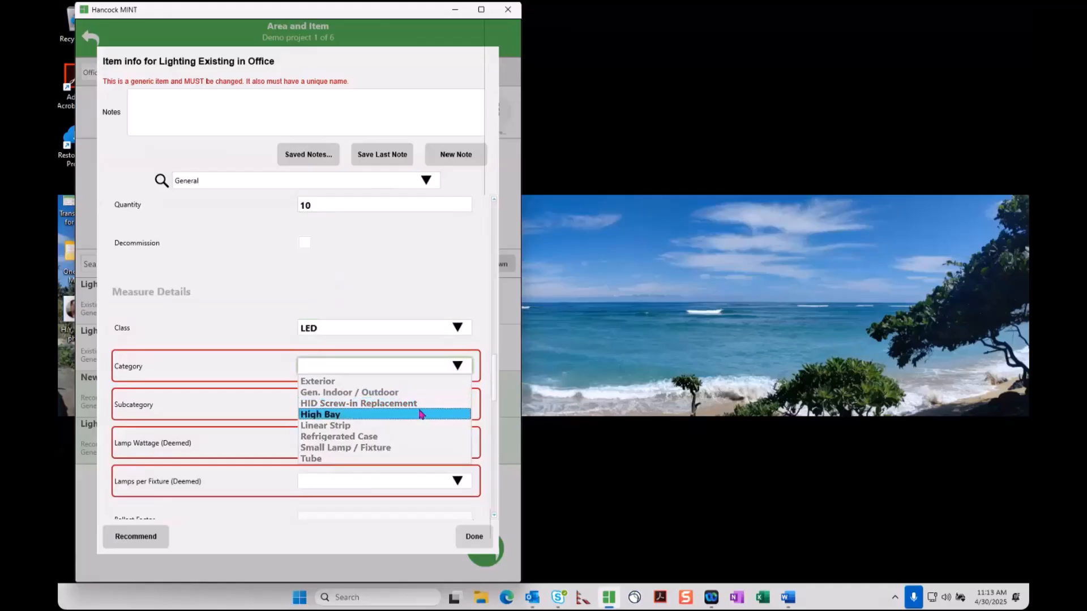
pyautogui.click(408, 397)
# - Complete the replacement's measure details with subcategory Standard, lamp wattage 0020 and 0001 lamps per fixture
pyautogui.click(407, 405)
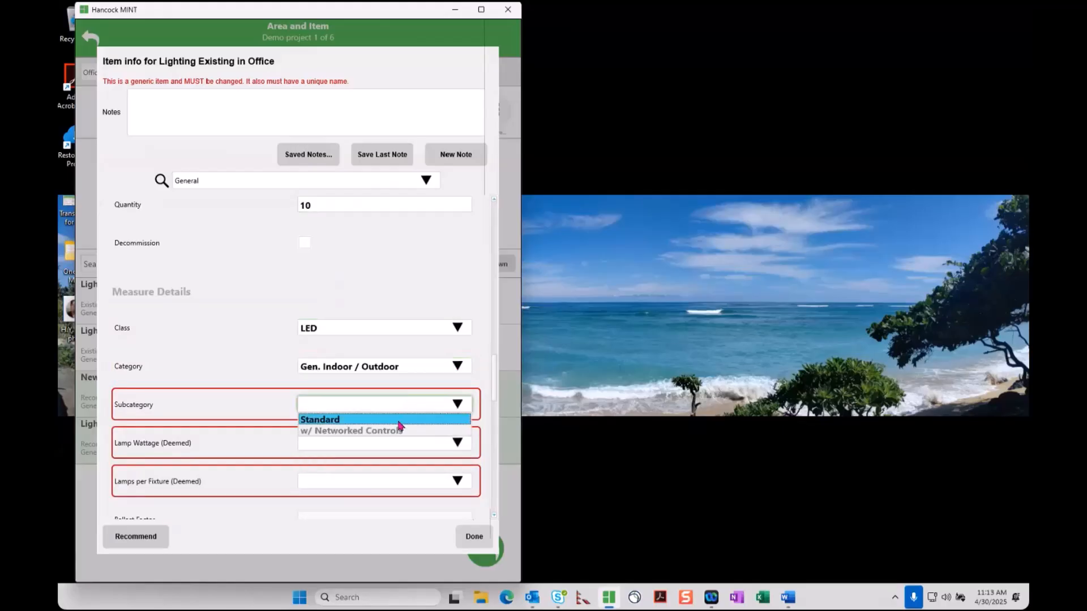
pyautogui.click(396, 417)
pyautogui.click(401, 442)
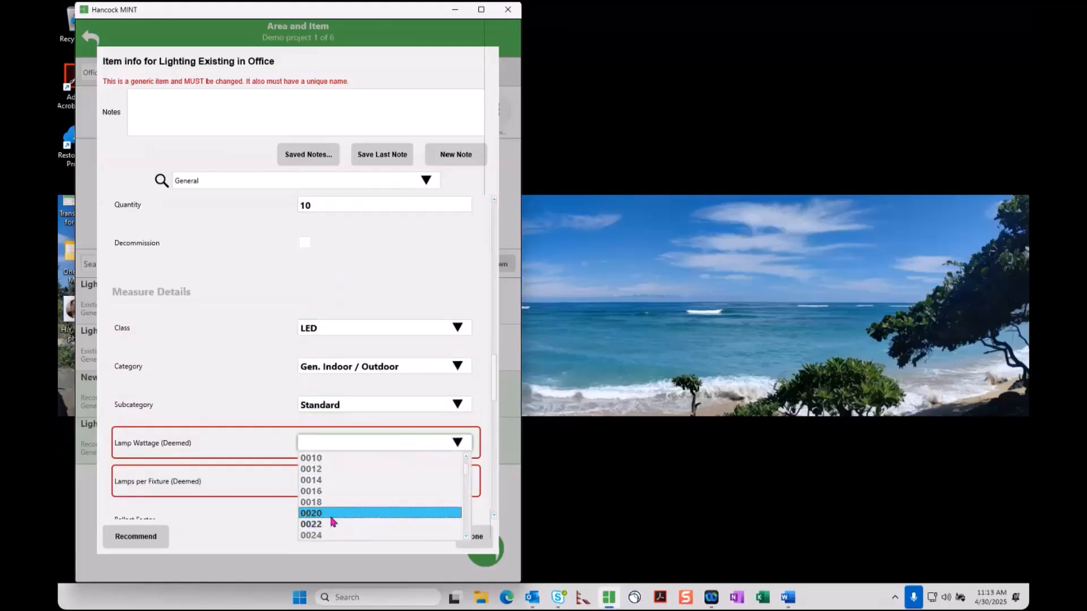
pyautogui.click(345, 512)
pyautogui.click(359, 486)
pyautogui.click(317, 497)
# - Add the note "New Note for example" to the replacement and finish editing its item info
pyautogui.scroll(-2, 357, 497)
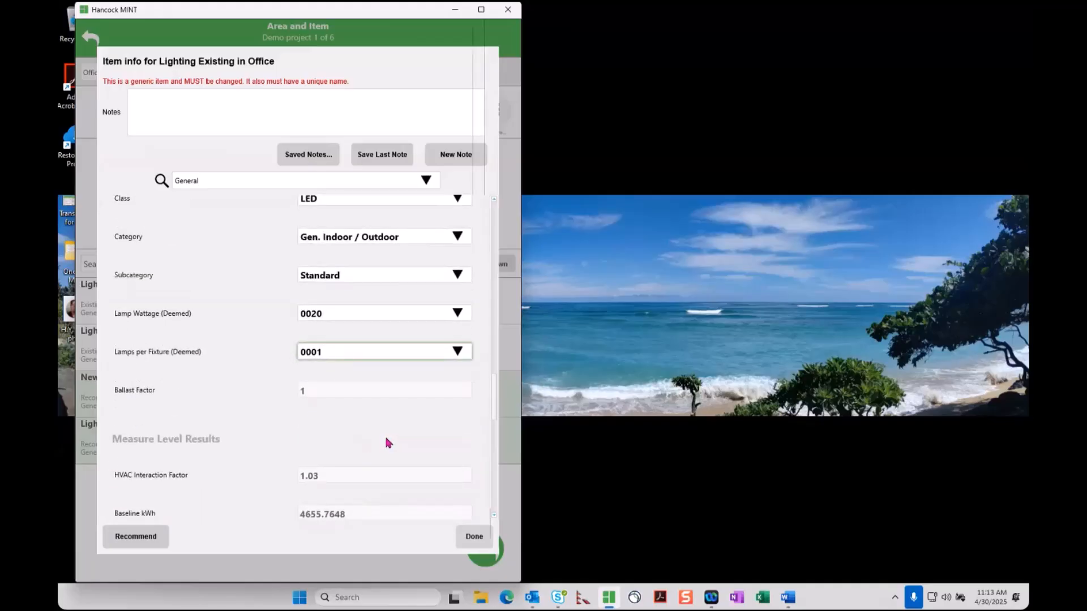
pyautogui.scroll(-7, 387, 440)
pyautogui.scroll(10, 385, 441)
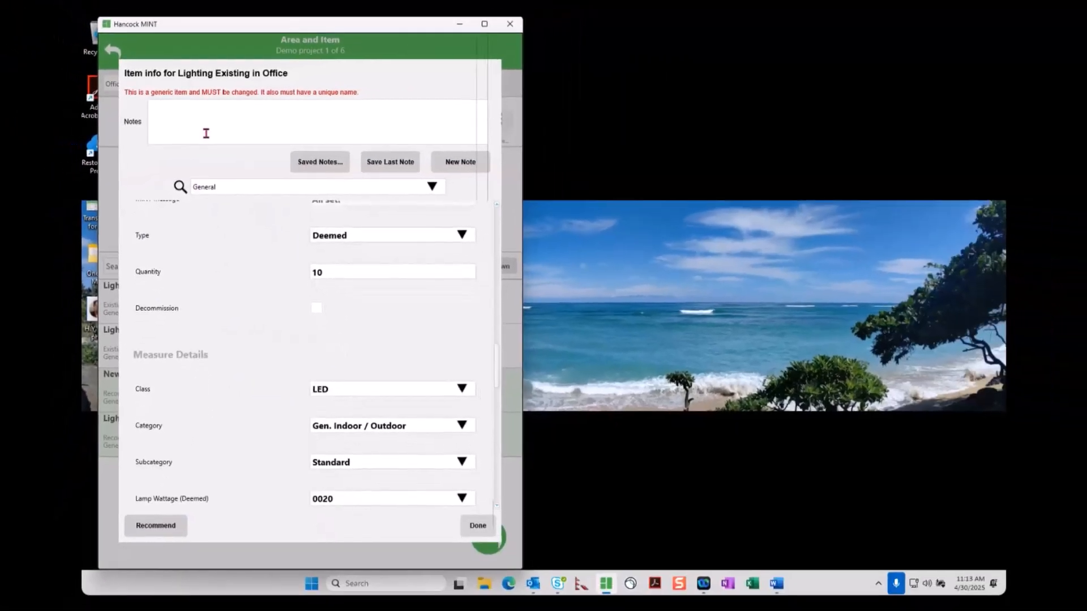
pyautogui.scroll(-5, 513, 605)
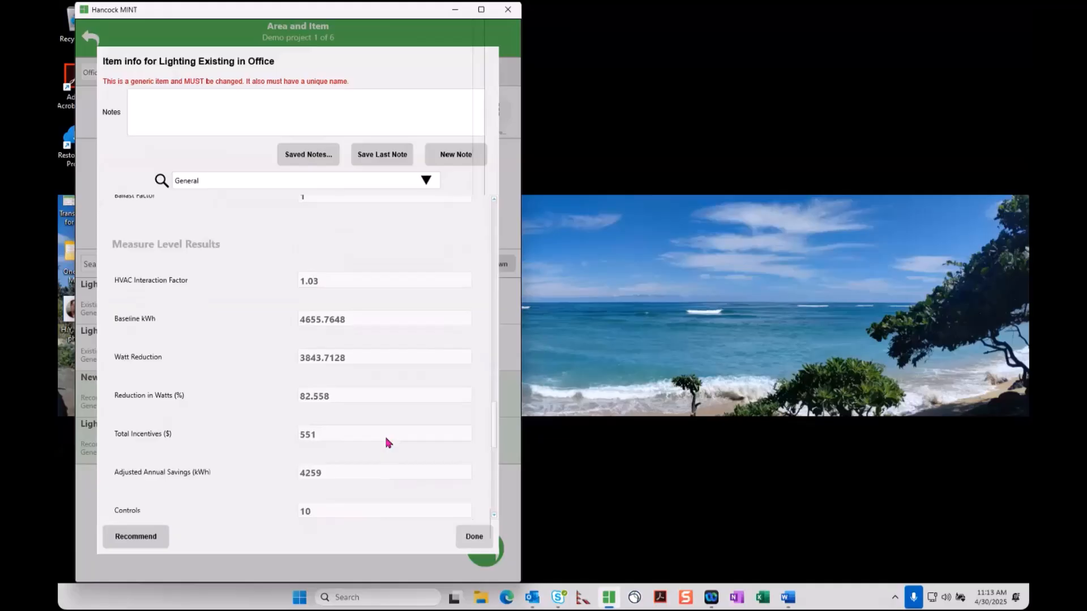
pyautogui.scroll(5, 245, 218)
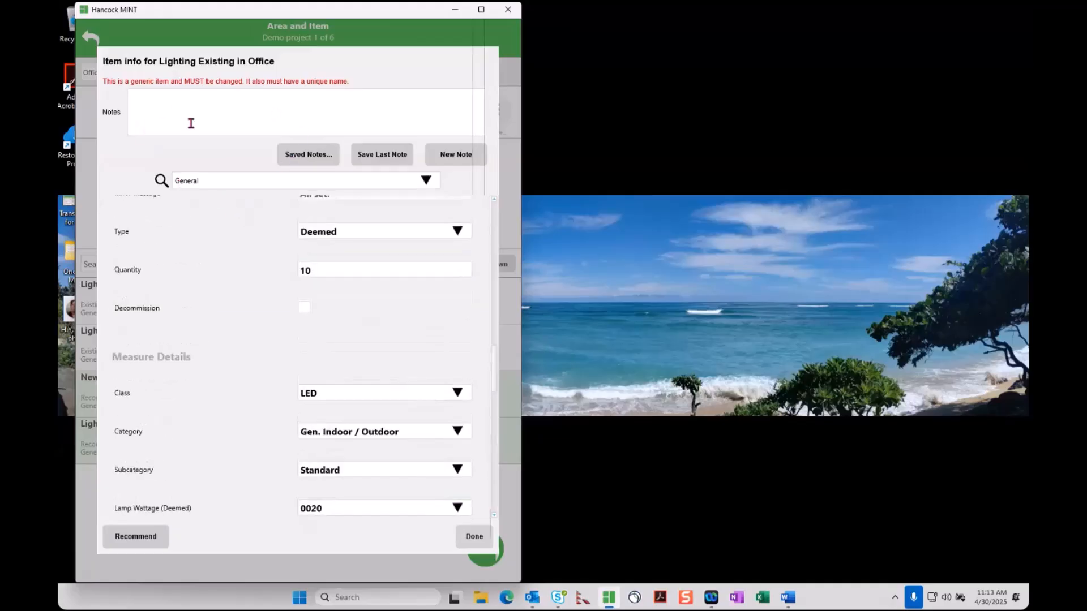
pyautogui.click(456, 158)
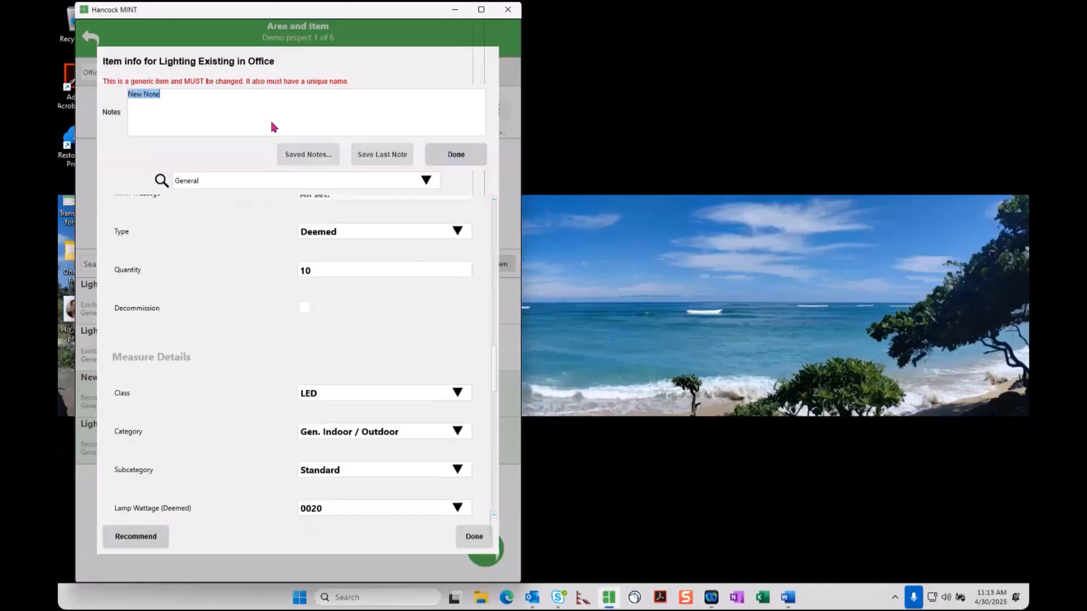
pyautogui.write('New Note for example')
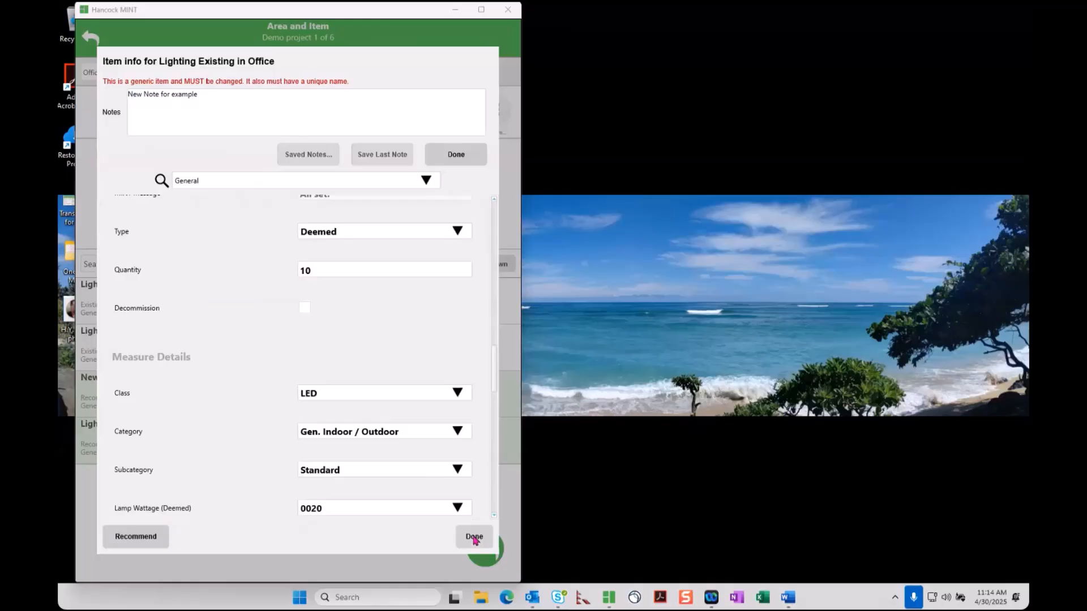
pyautogui.click(474, 538)
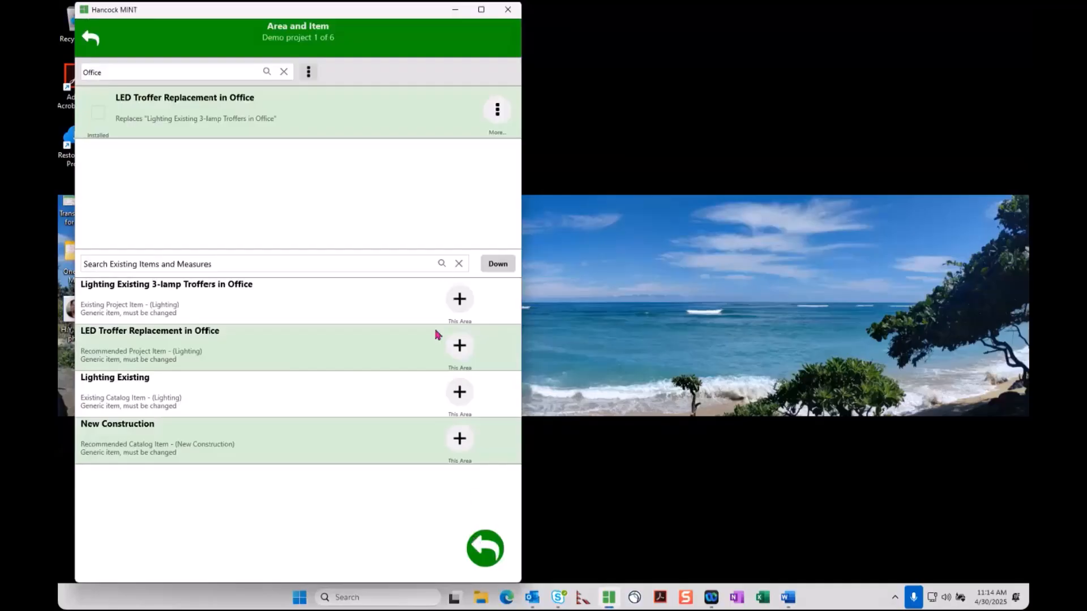
# - Look over the actions available for the LED Troffer Replacement in Office and return to the project overview
pyautogui.click(498, 111)
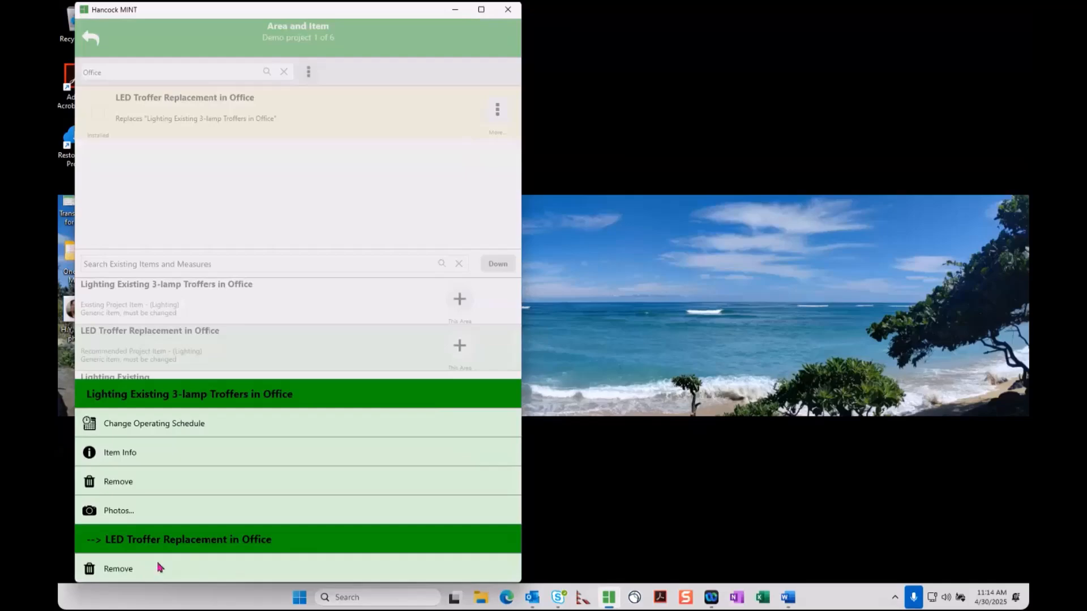
pyautogui.click(387, 237)
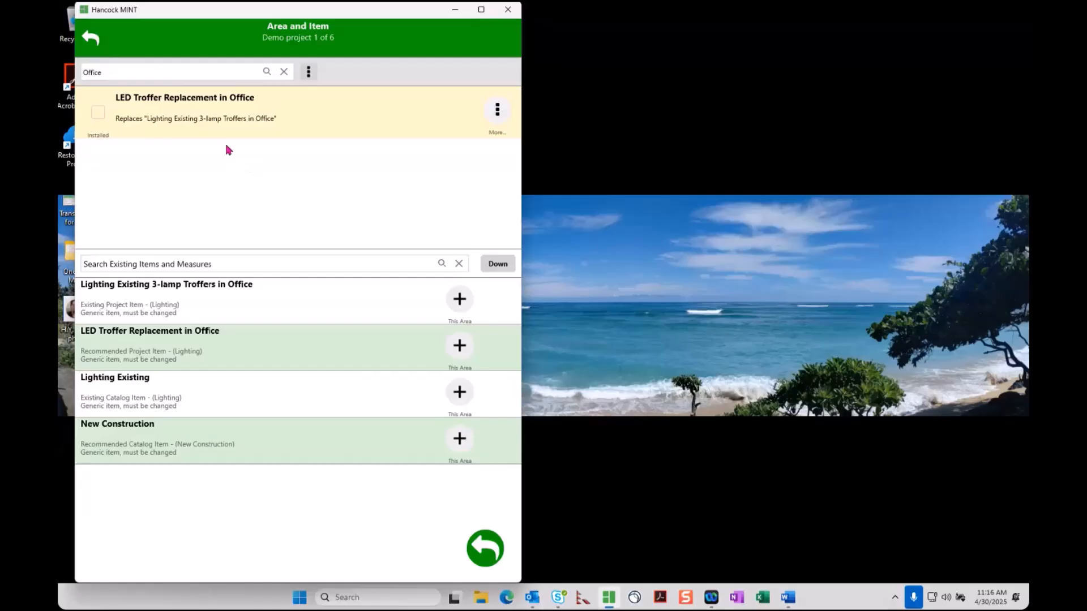
pyautogui.click(90, 38)
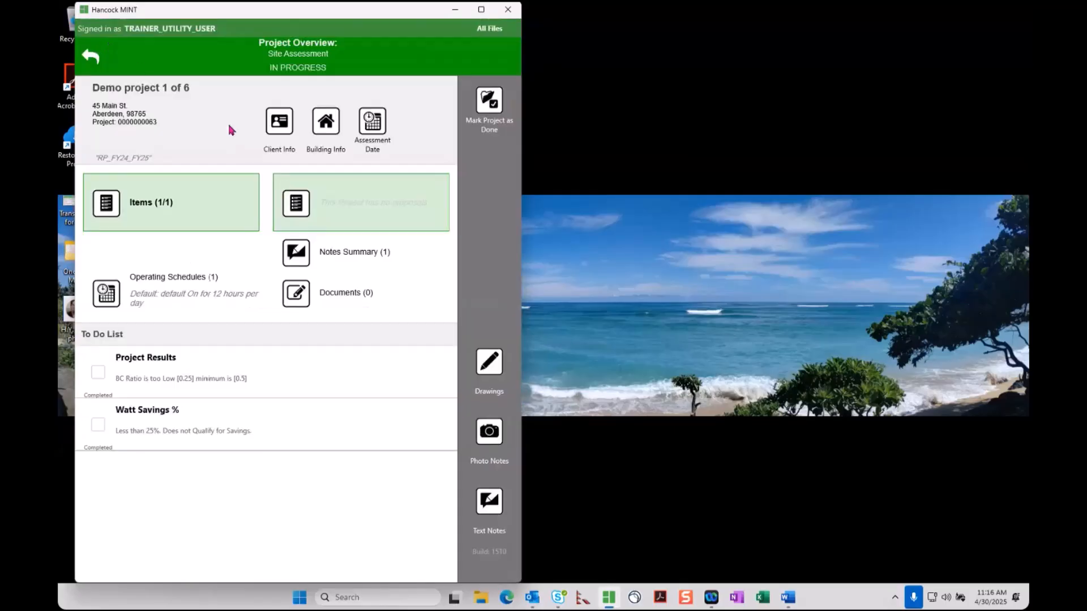
# - Review the project's items by existing and recommended item instead of by area, restore the area view and return to the project overview
pyautogui.click(180, 209)
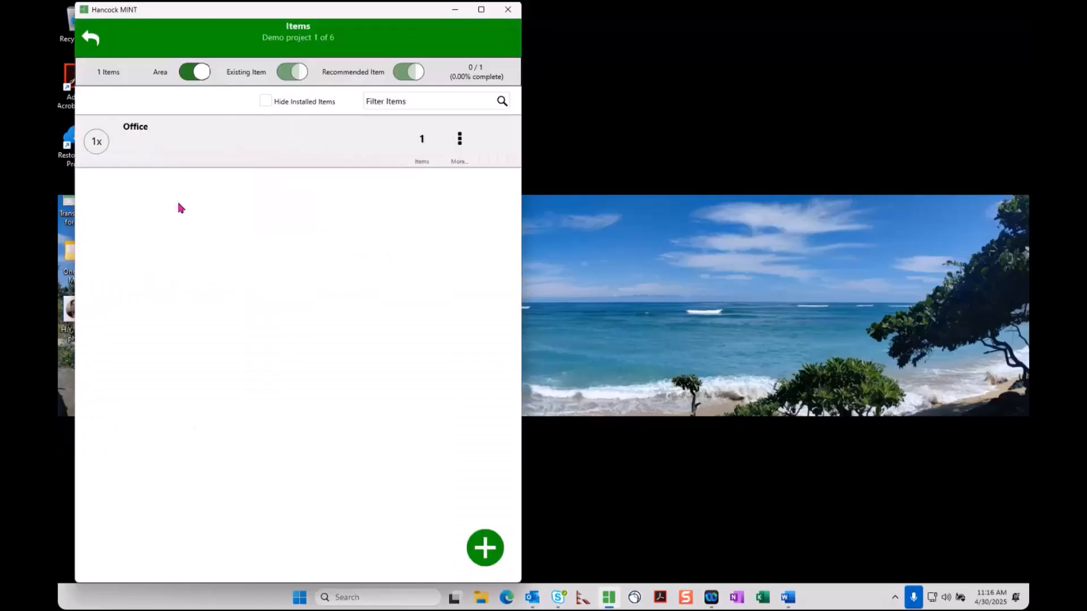
pyautogui.click(202, 74)
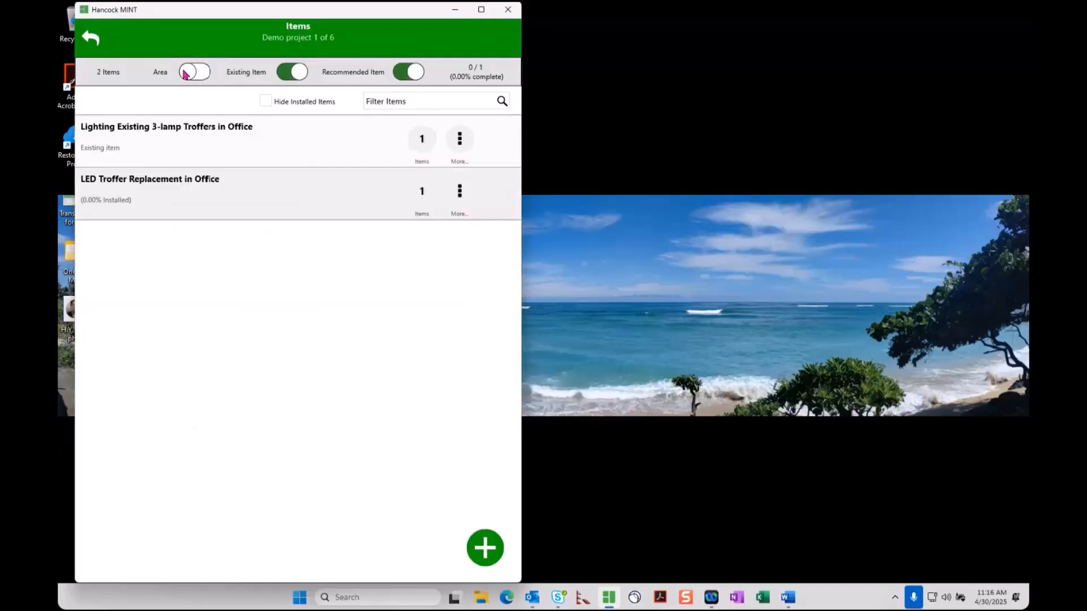
pyautogui.click(185, 73)
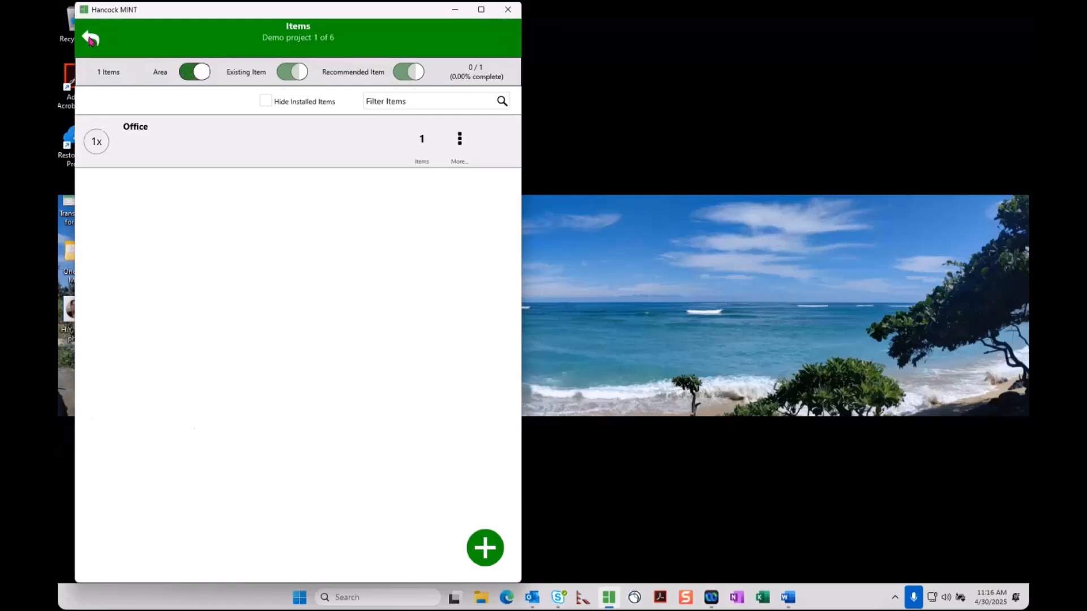
pyautogui.click(90, 39)
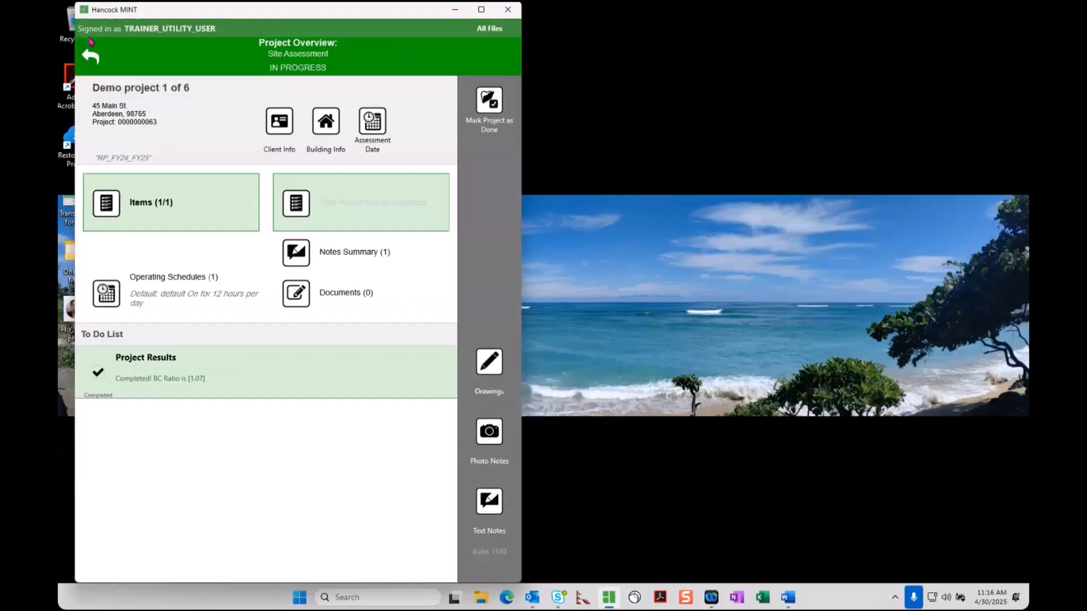